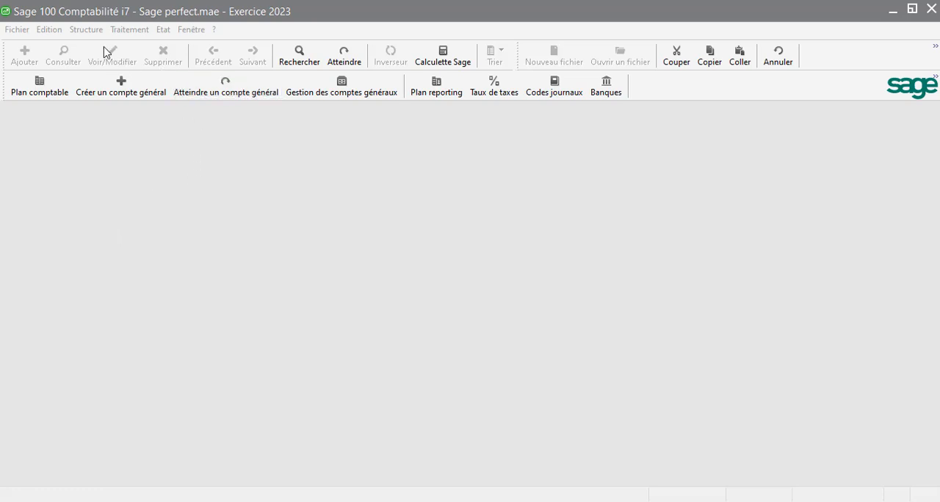
- Open the CLIENT 1 record from the third-party chart (Plan tiers) and display its payment conditions
click(87, 30)
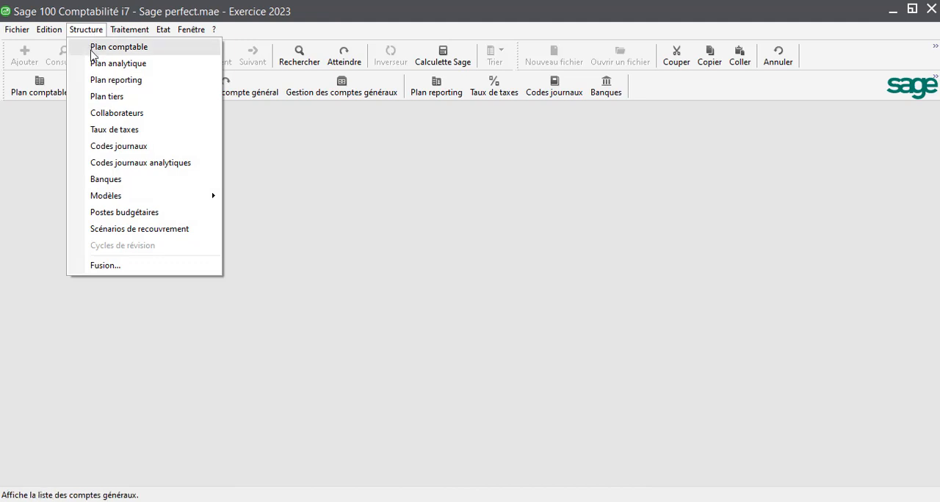
click(109, 97)
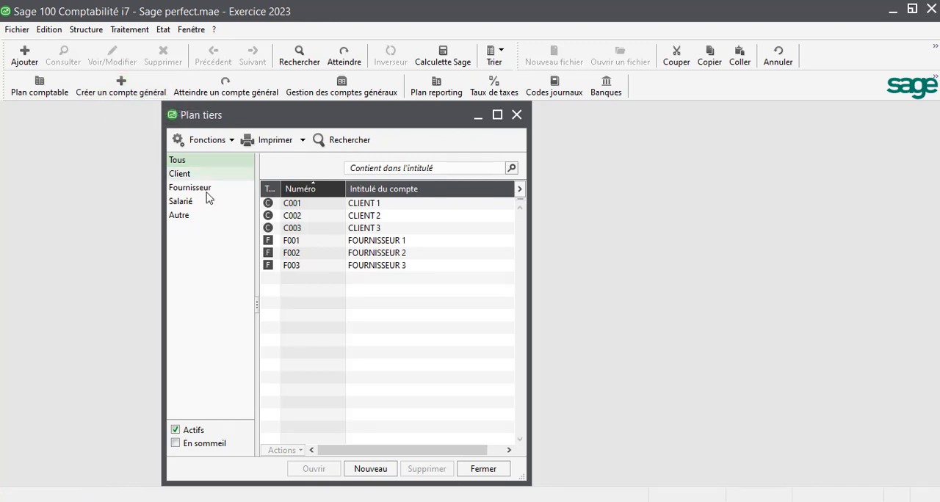
double_click(305, 209)
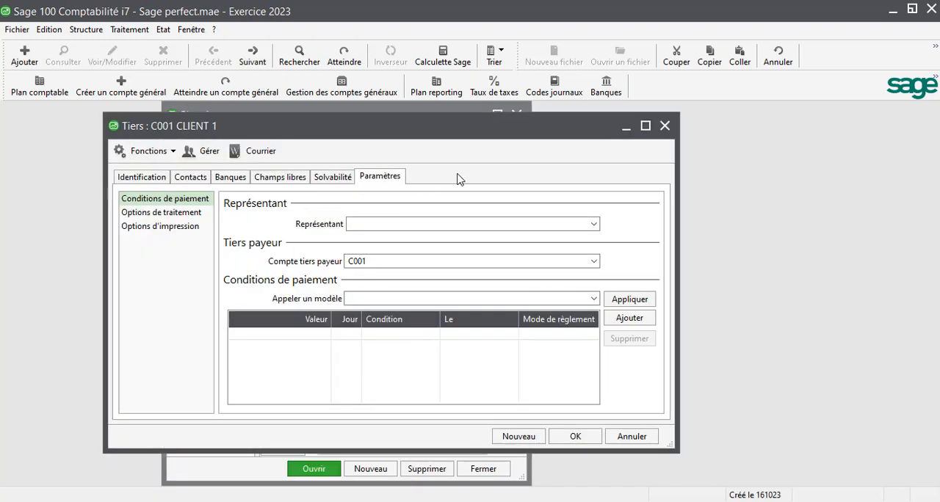
click(147, 177)
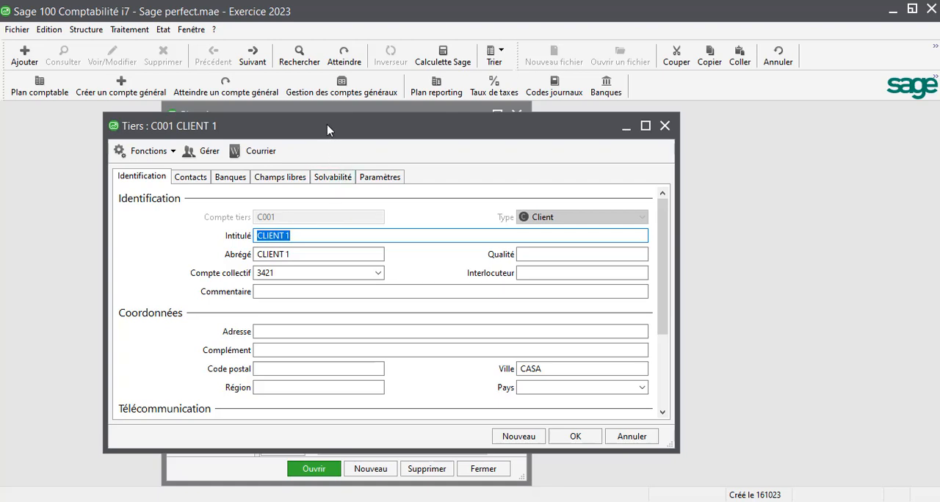
drag(328, 135, 357, 134)
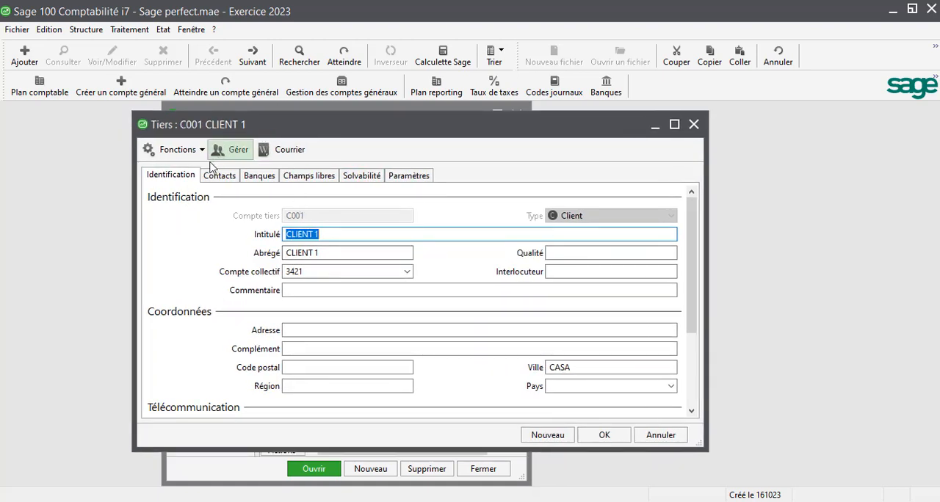
click(401, 175)
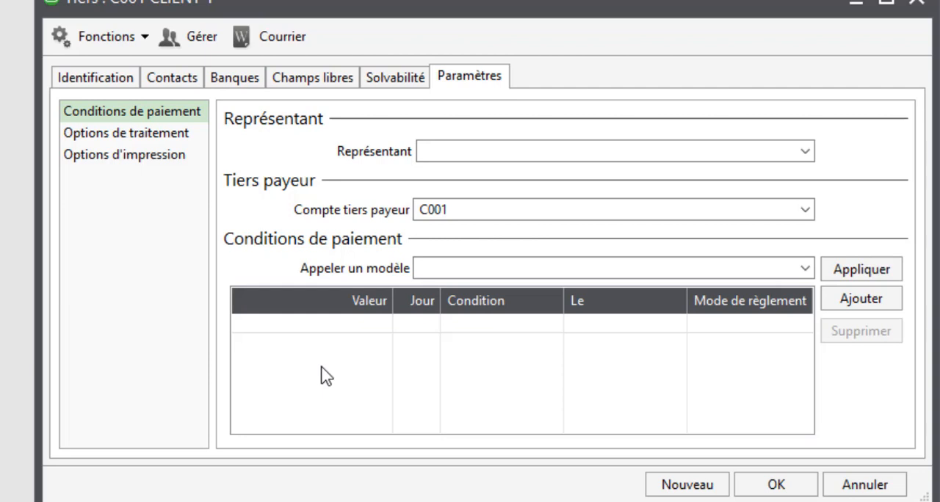
- Add a first payment condition line for CLIENT 1 with a value of 50%
click(850, 306)
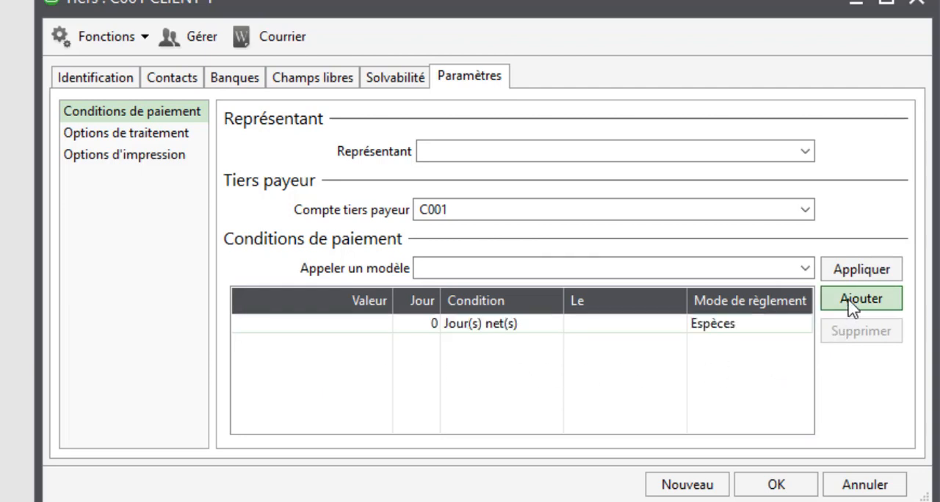
click(341, 325)
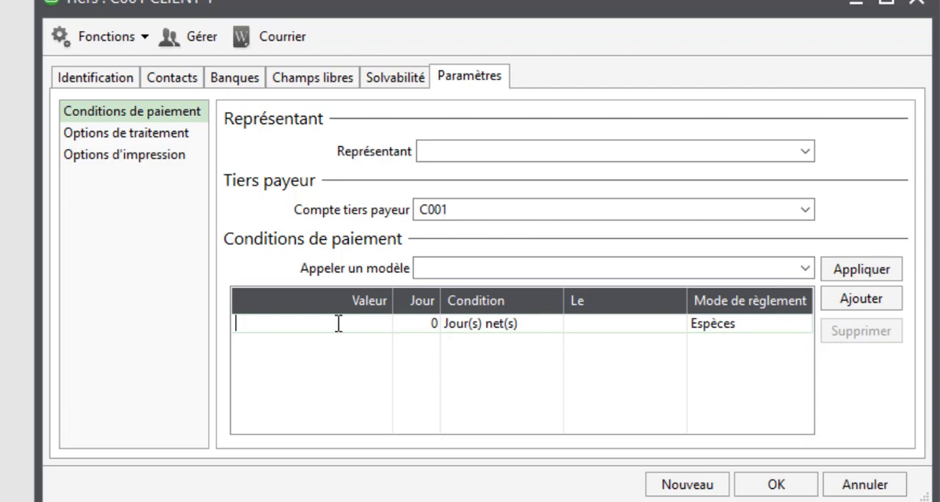
text(50%)
click(415, 329)
drag(424, 327, 380, 326)
- Choose the condition Jour(s) net(s) and the payment method Cheque for the first payment line
click(484, 334)
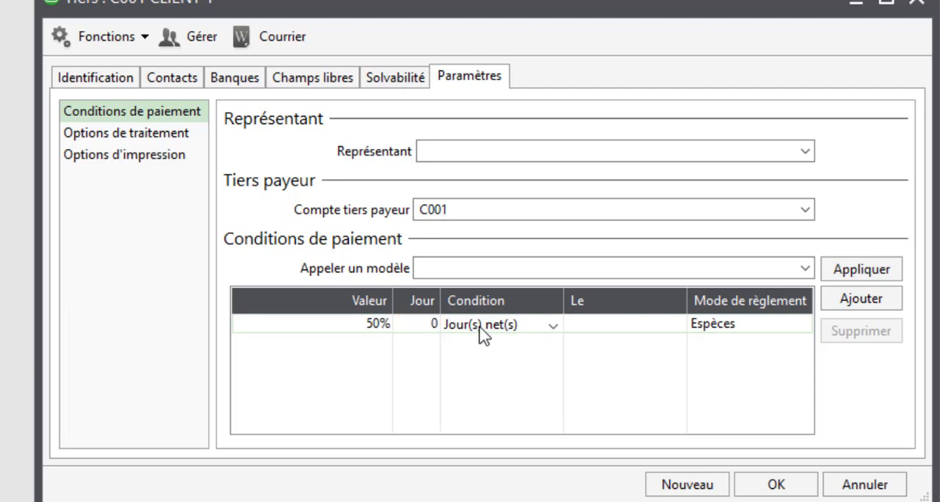
click(555, 330)
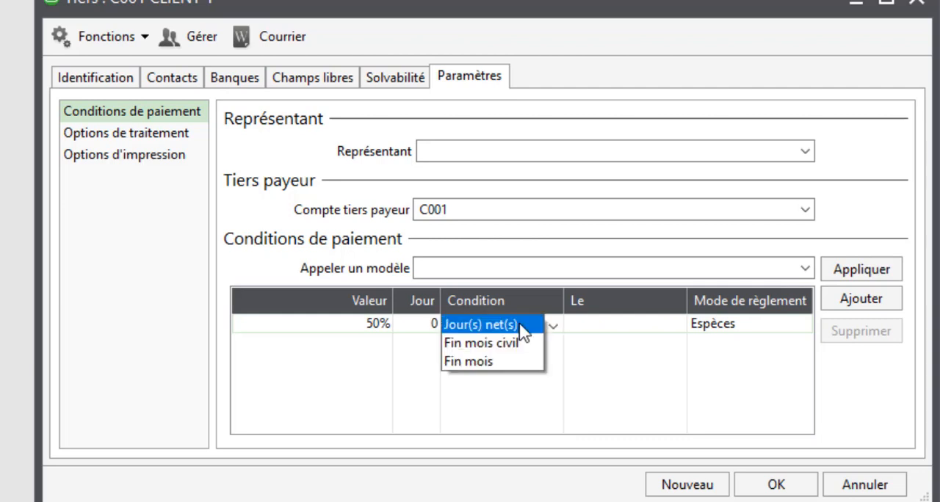
click(491, 324)
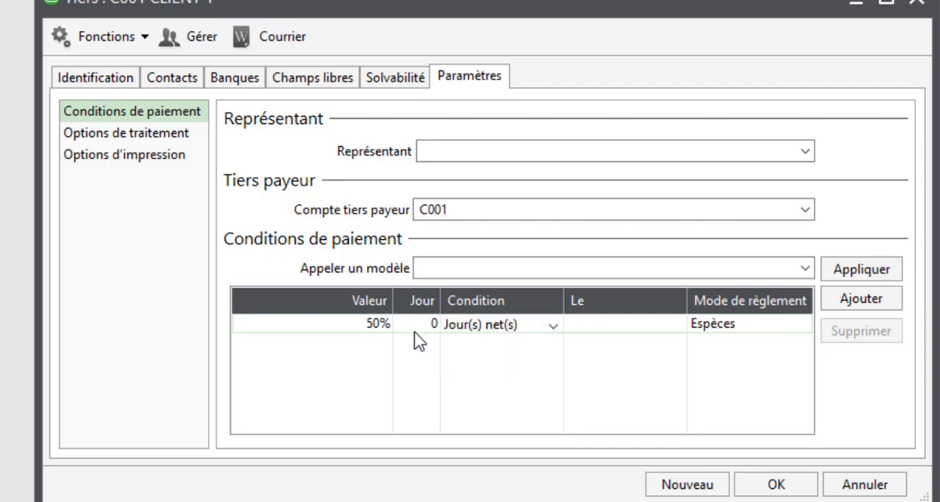
click(749, 332)
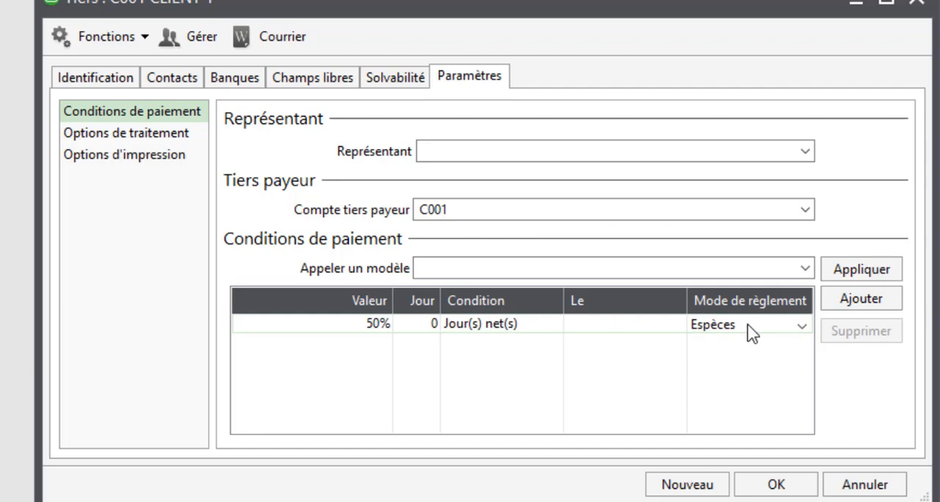
click(749, 332)
click(734, 345)
- Add a second payment condition line with a value of 50% and a term of 30 days
click(851, 308)
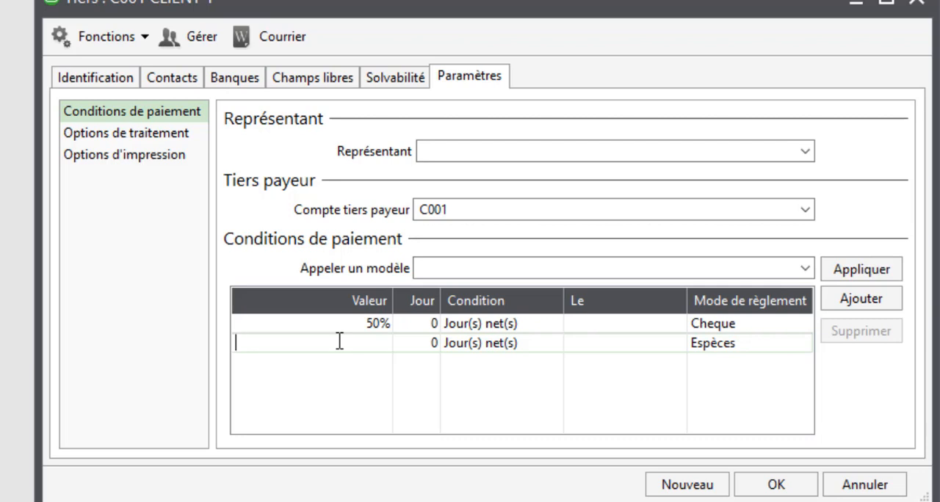
text(50%)
click(419, 344)
key(BackSpace)
text(30)
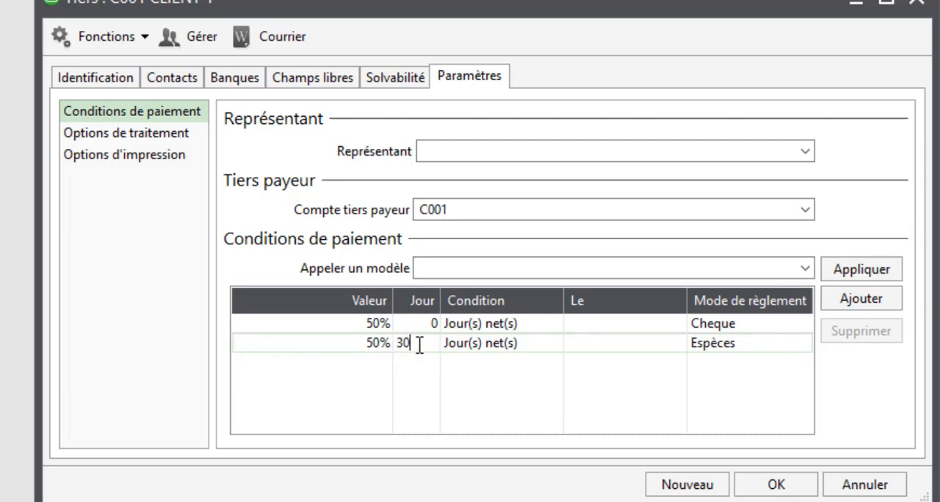
click(482, 348)
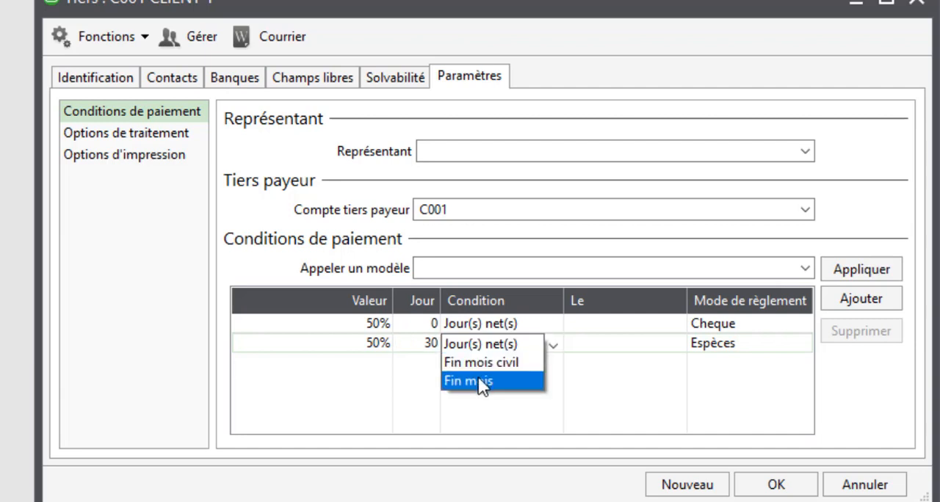
click(481, 385)
click(466, 344)
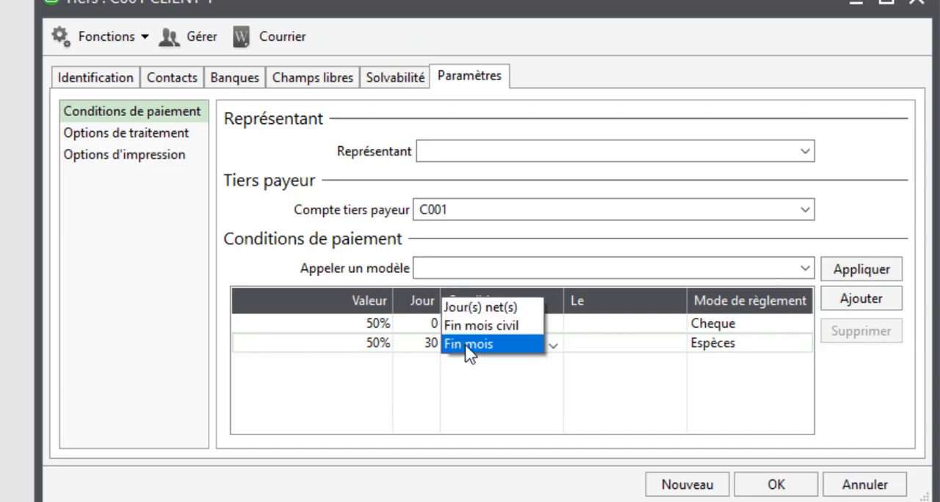
click(466, 344)
click(468, 354)
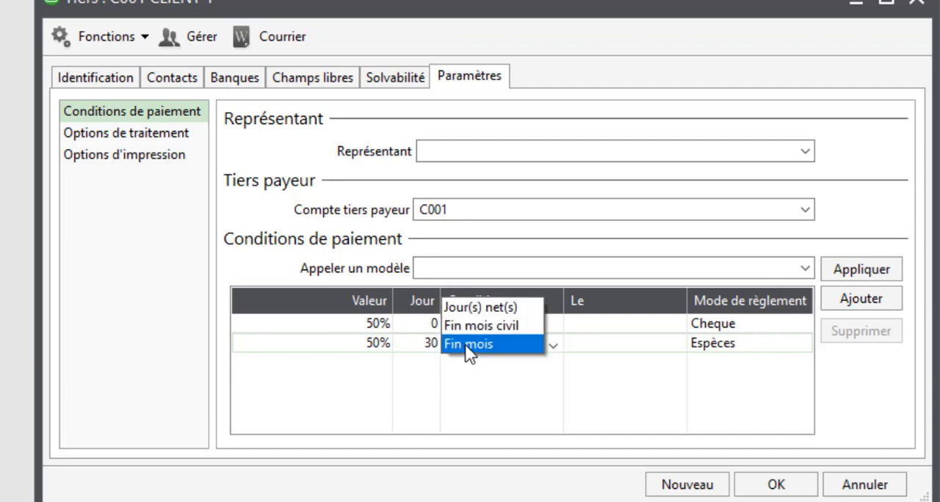
click(475, 308)
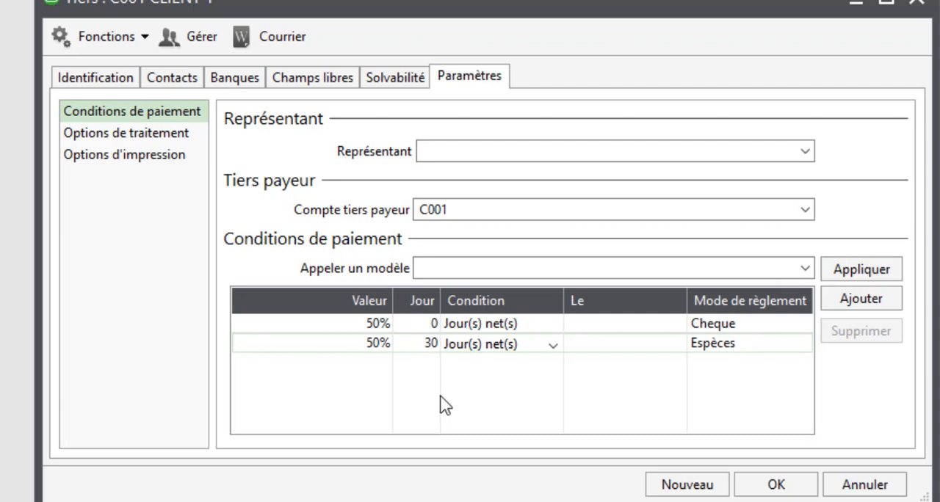
- Set the condition of the second, 30-day payment line to Fin mois
click(468, 345)
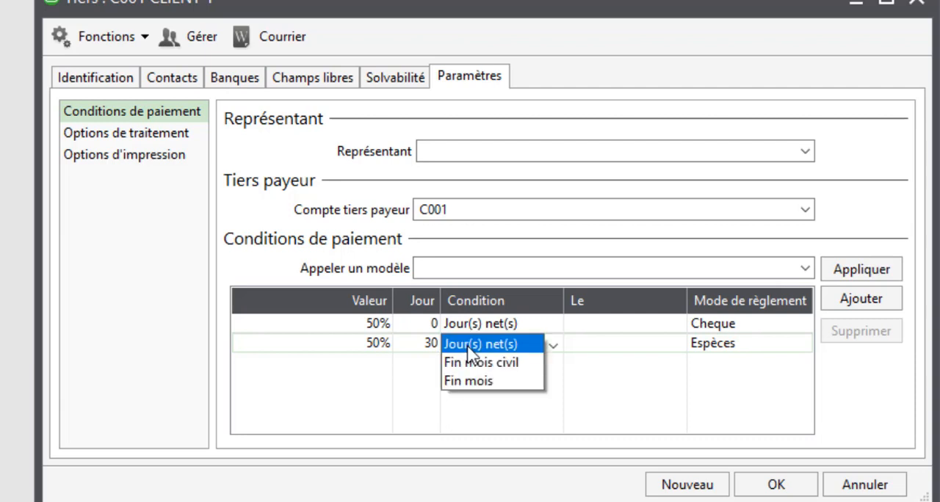
click(463, 389)
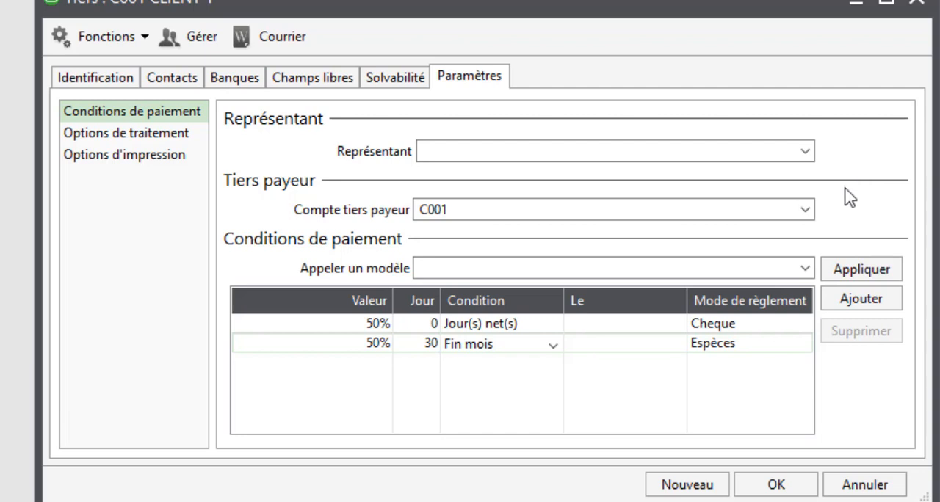
scroll(839, 190, up, 1)
click(494, 356)
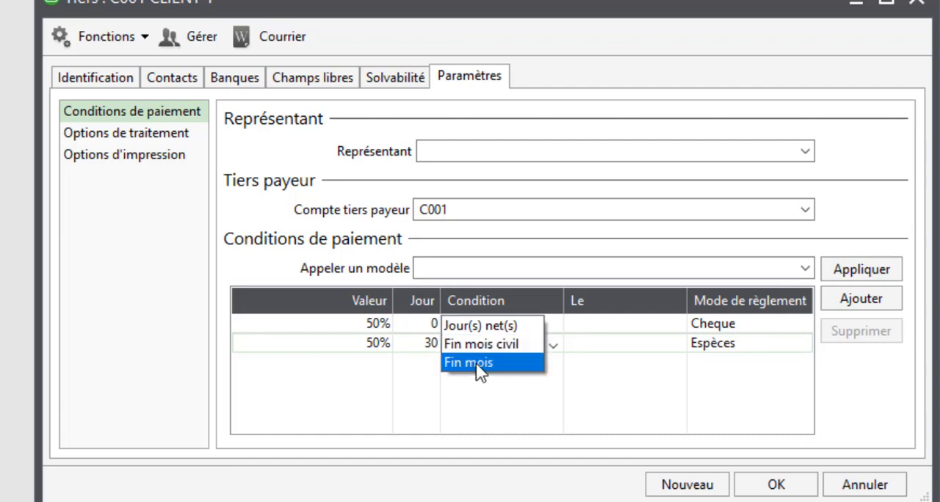
click(478, 363)
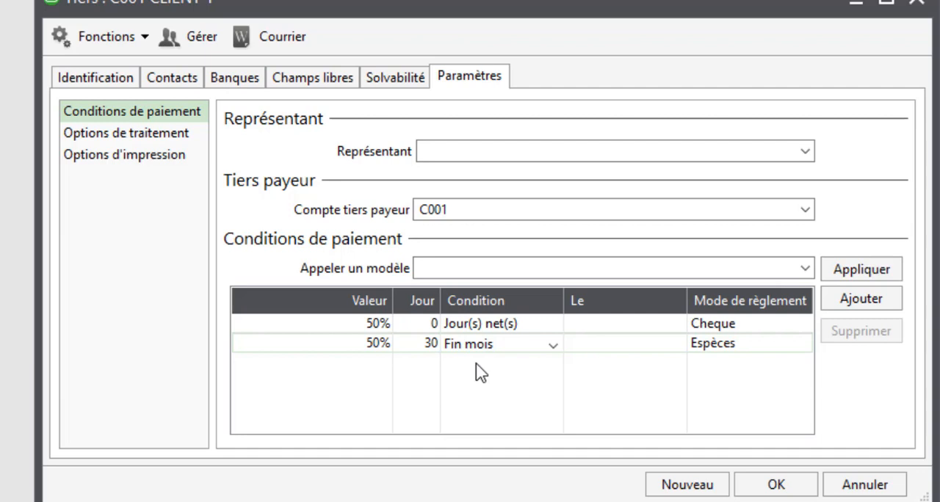
- Set the second line's payment method to Cheque, save the CLIENT 1 record and close the third-party list
click(727, 344)
click(729, 363)
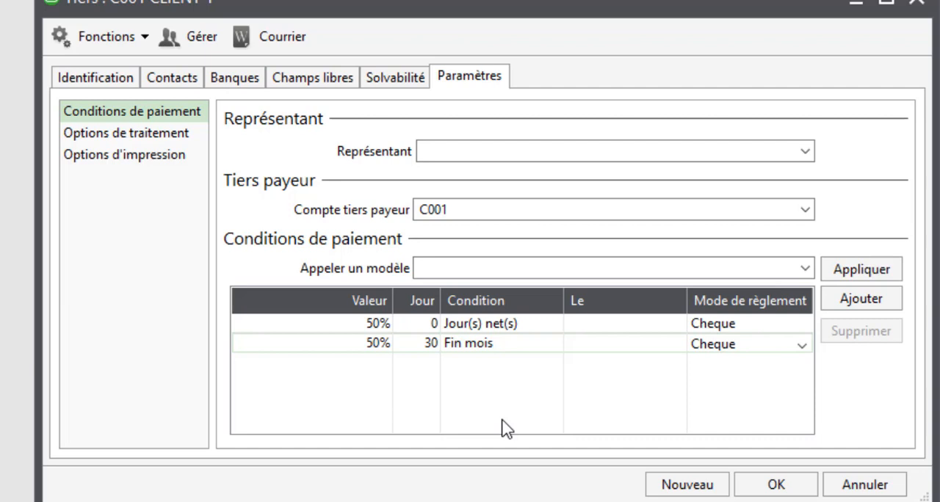
click(767, 488)
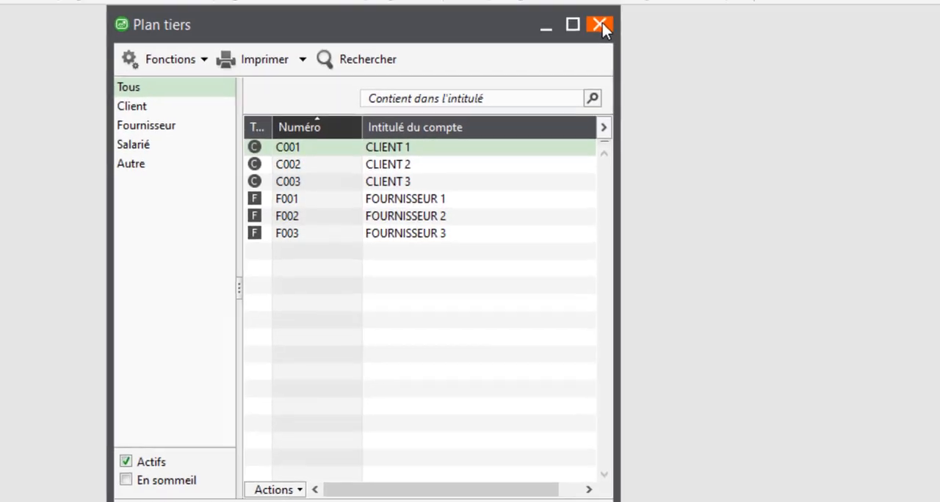
click(652, 1)
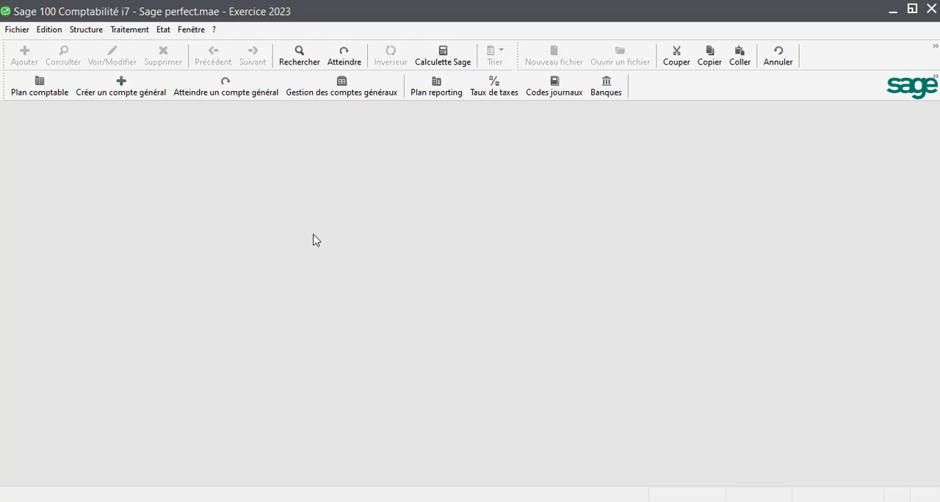
- Open the list of entry journals (Journaux de saisie) and sort it by code in descending order
click(130, 33)
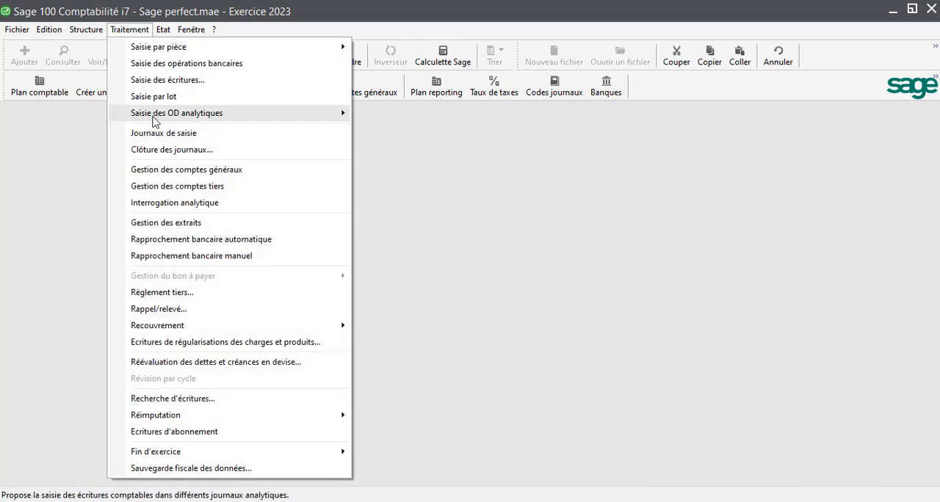
click(154, 135)
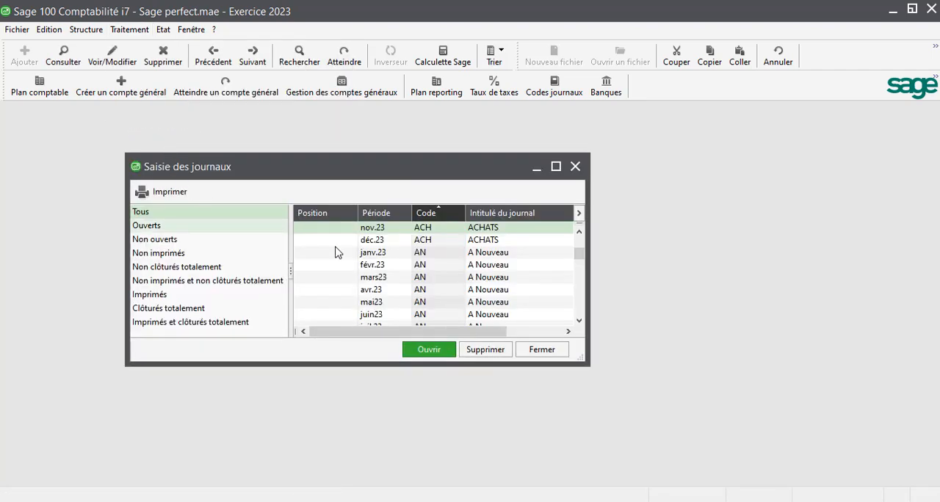
scroll(369, 268, down, 6)
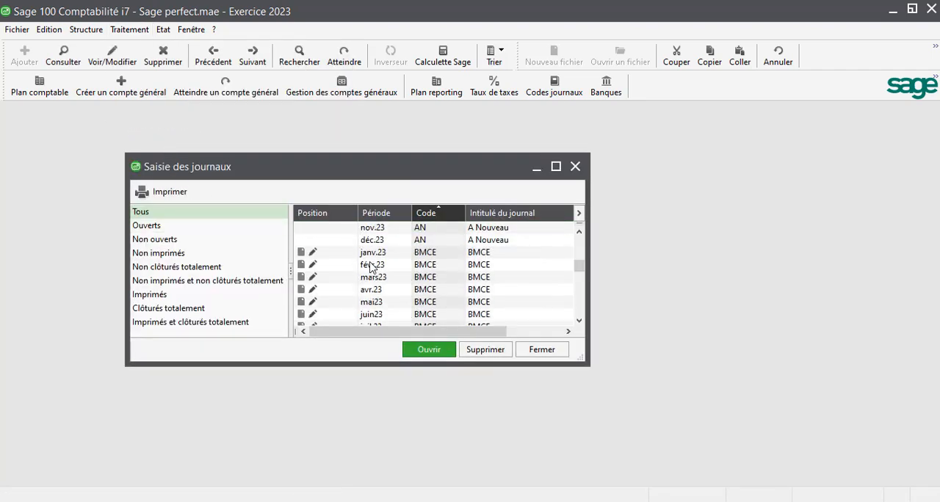
scroll(371, 267, down, 7)
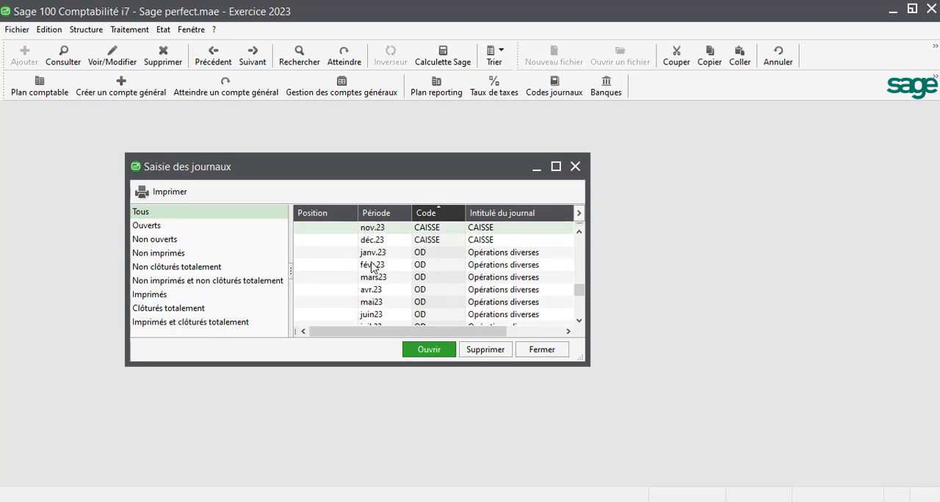
scroll(371, 268, up, 15)
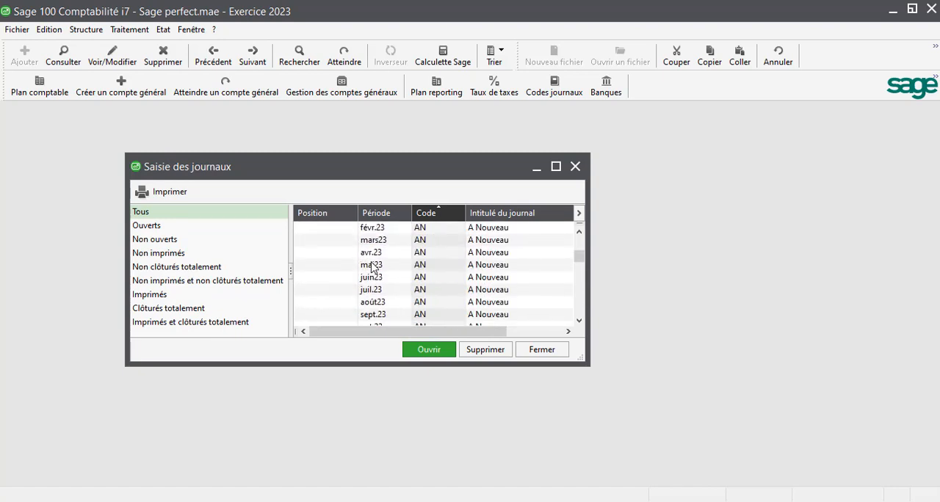
scroll(373, 267, up, 2)
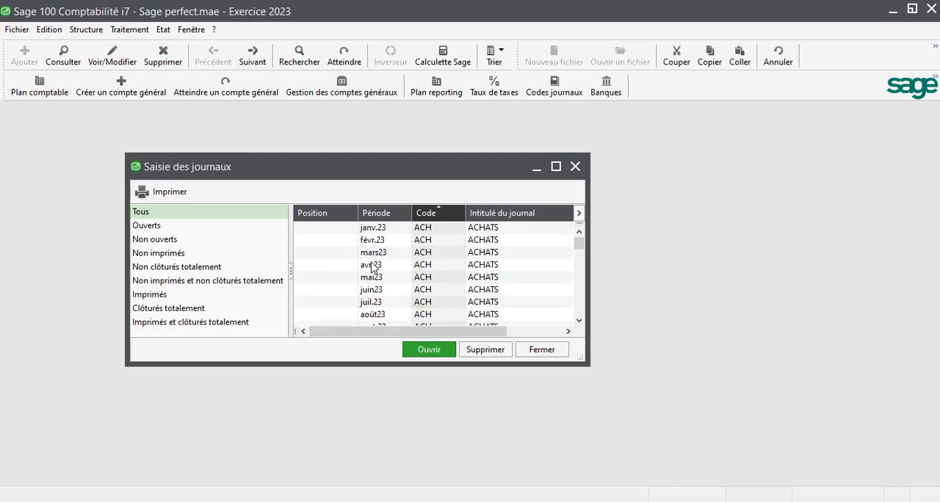
click(420, 213)
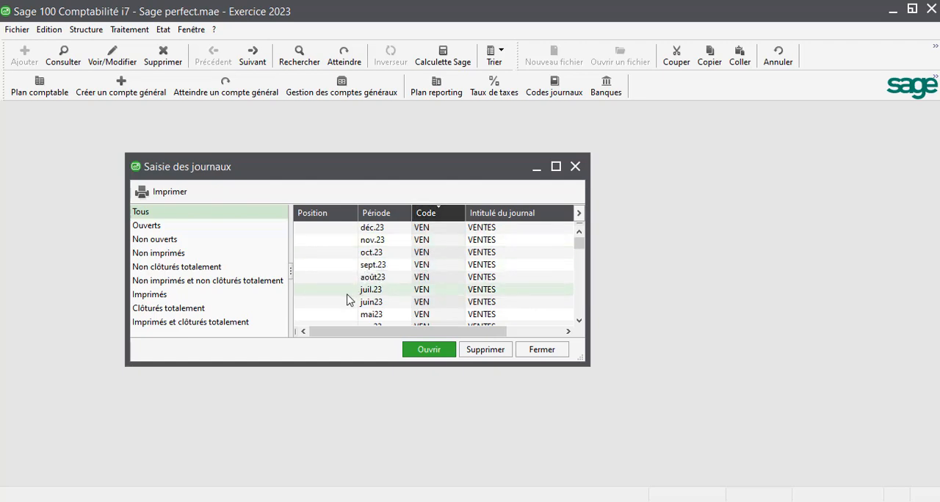
- Open the VENTES journal for nov.23, accepting the fiscal backup notice
scroll(350, 299, down, 2)
scroll(349, 299, up, 2)
double_click(372, 243)
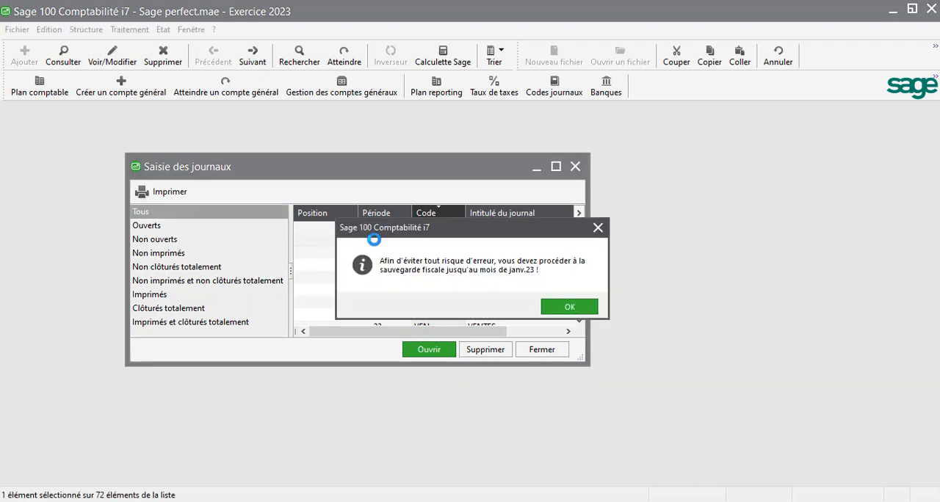
click(574, 308)
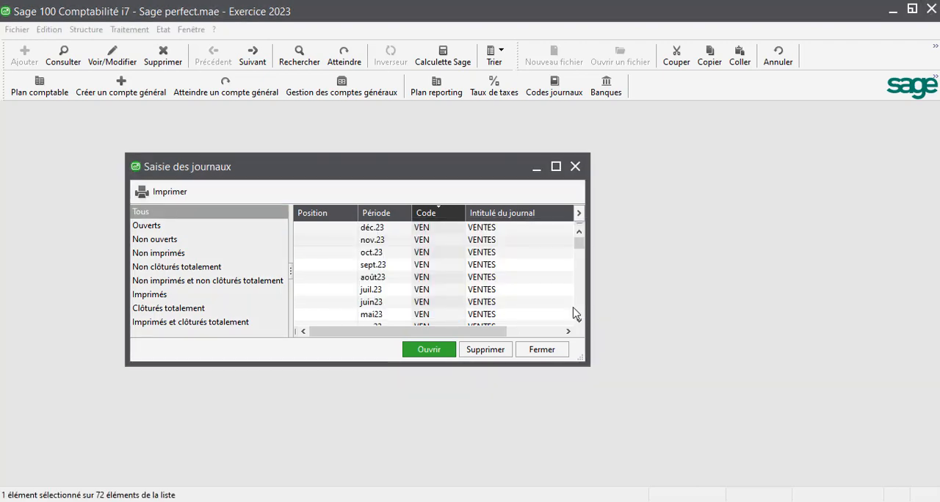
key(Return)
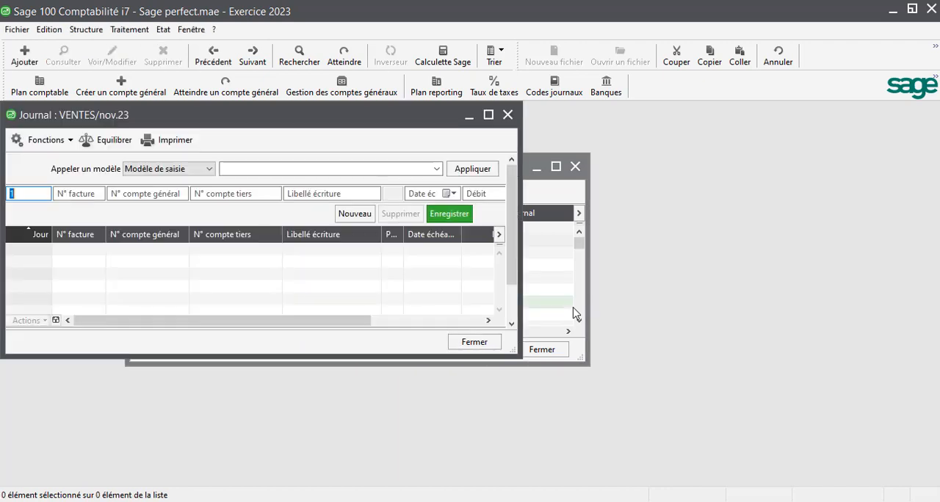
- Maximize the VENTES journal and start an entry line for day 13 on general account 71110000, Ventes de marchandises au Maroc
click(488, 116)
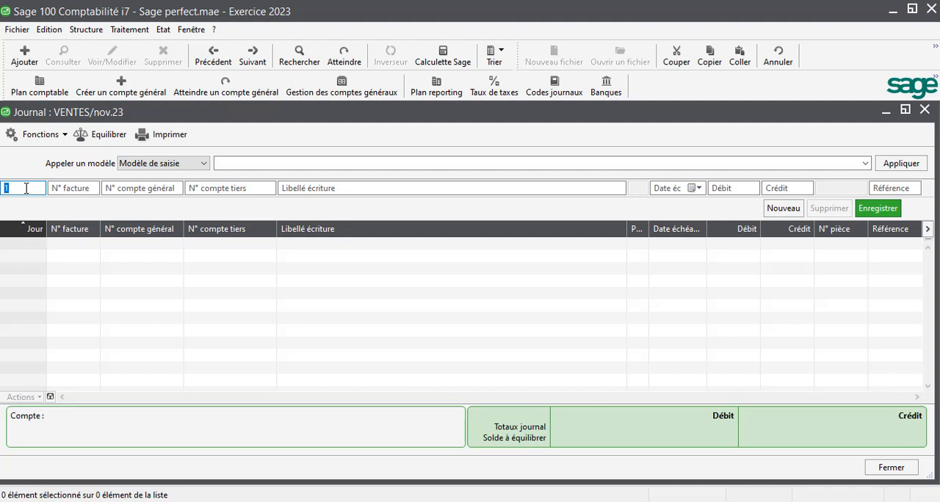
click(26, 188)
text(3)
key(Tab)
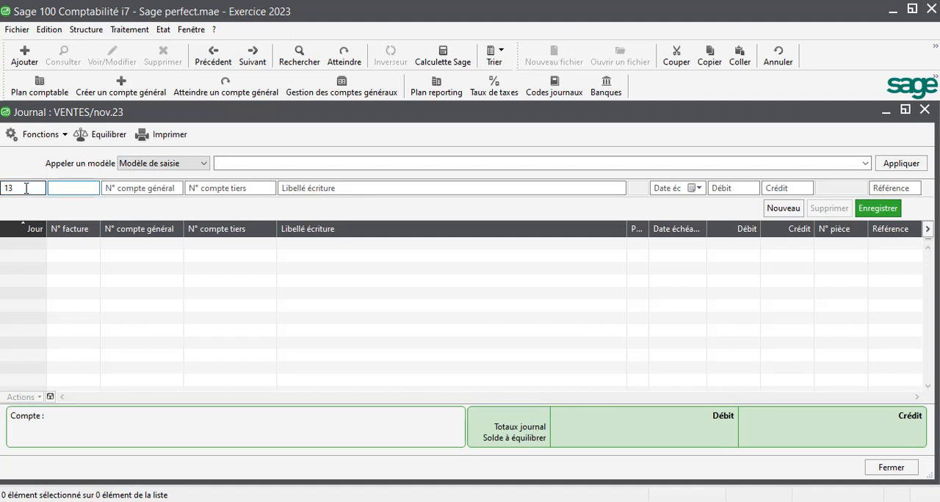
key(Tab)
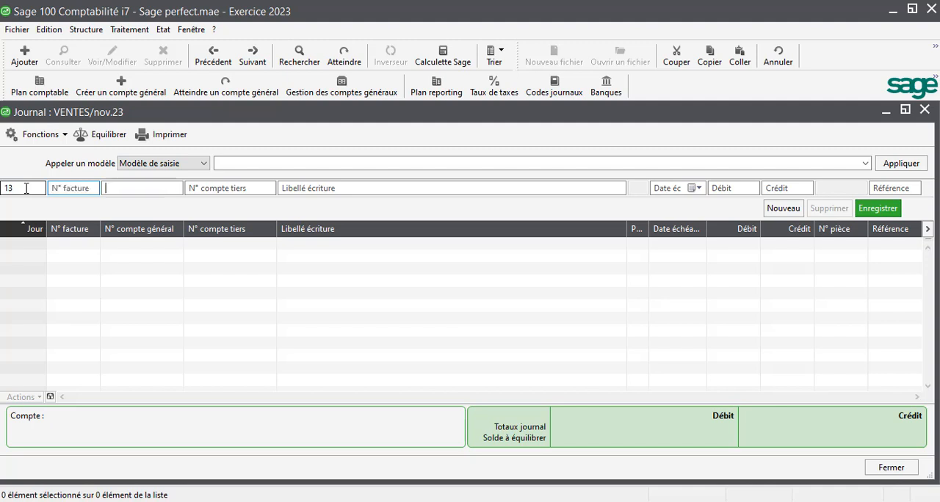
text(7111)
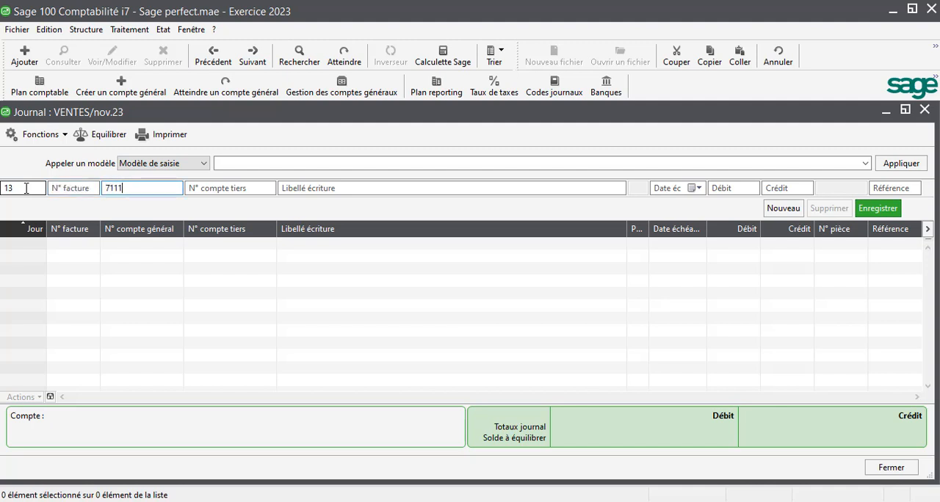
key(Tab)
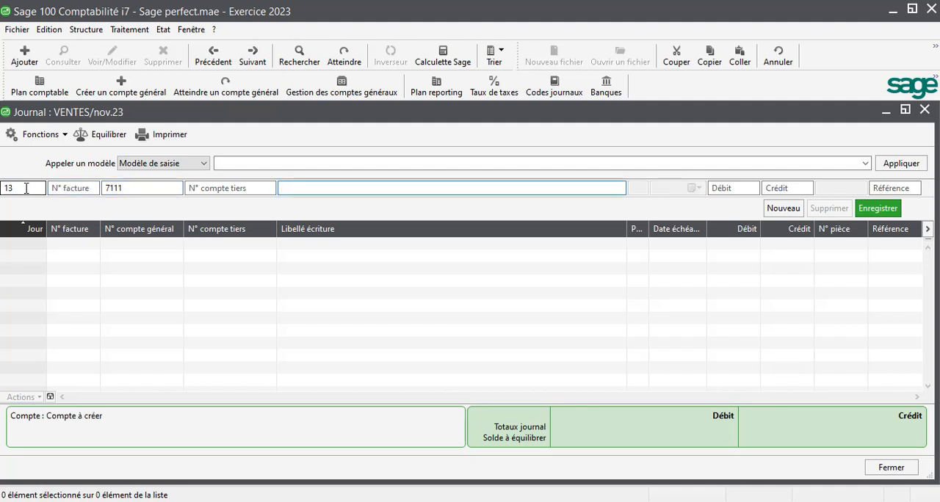
key(shift+Tab)
text(711)
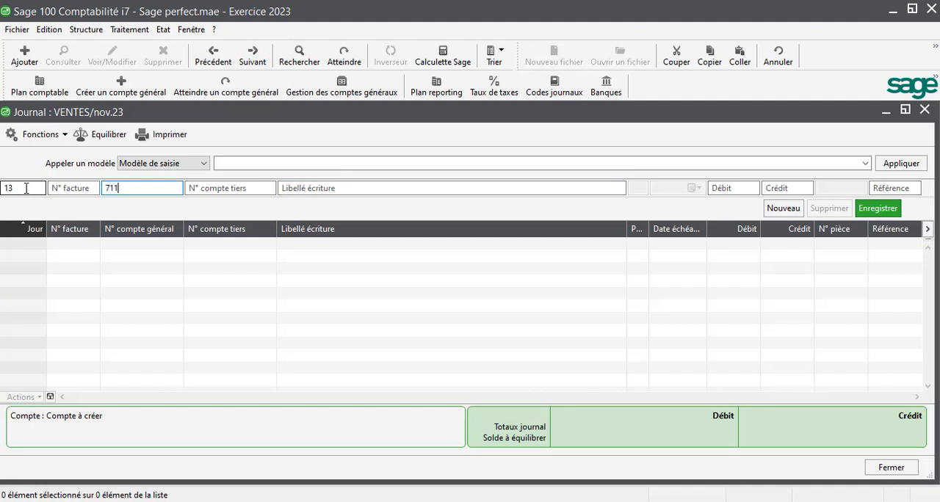
key(Tab)
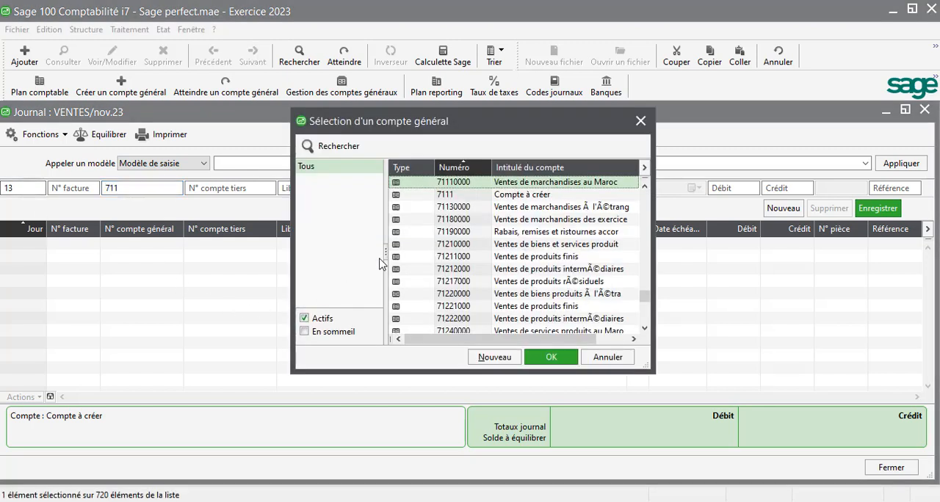
key(Return)
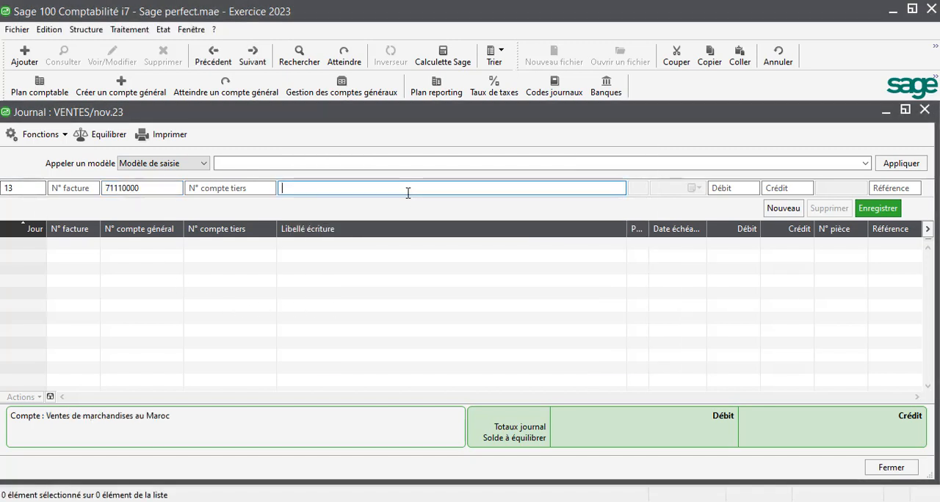
- Label the sales line "facture 1", enter a credit of 1000 and record the line
text(fa)
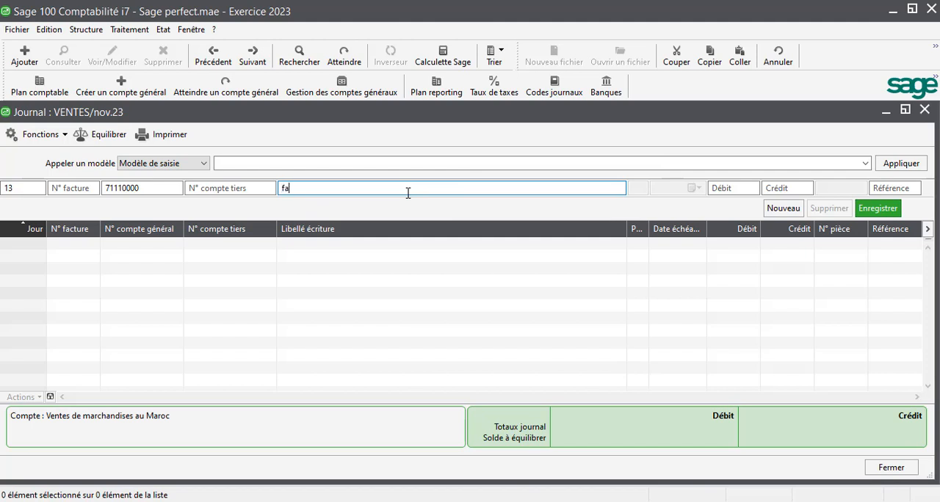
text(ctur)
key(BackSpace)
text(1)
click(775, 188)
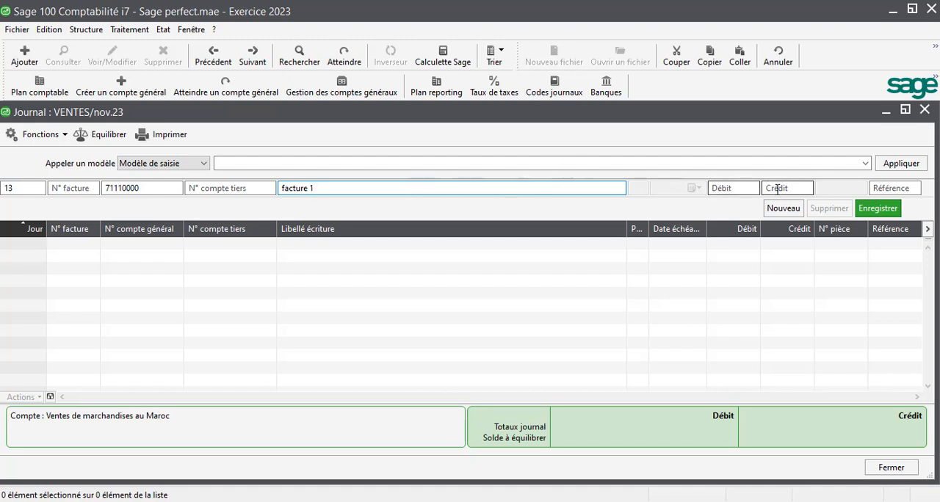
text(1000)
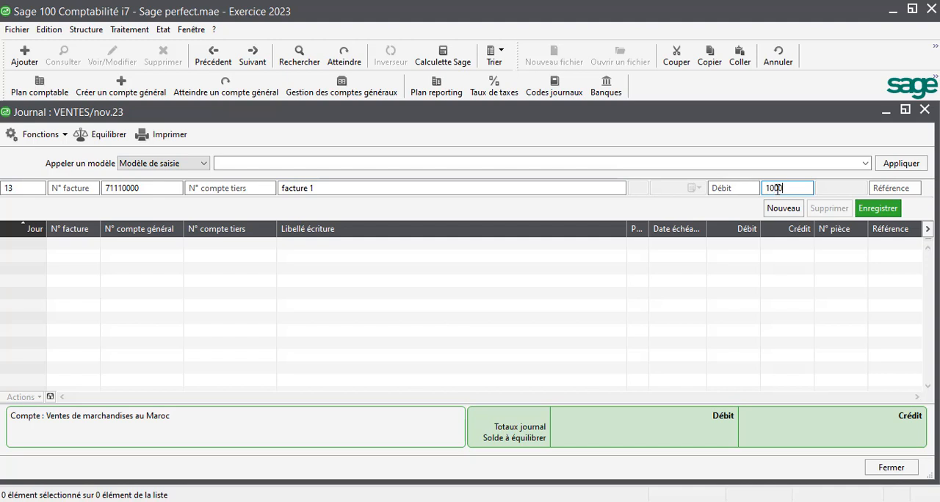
key(Return)
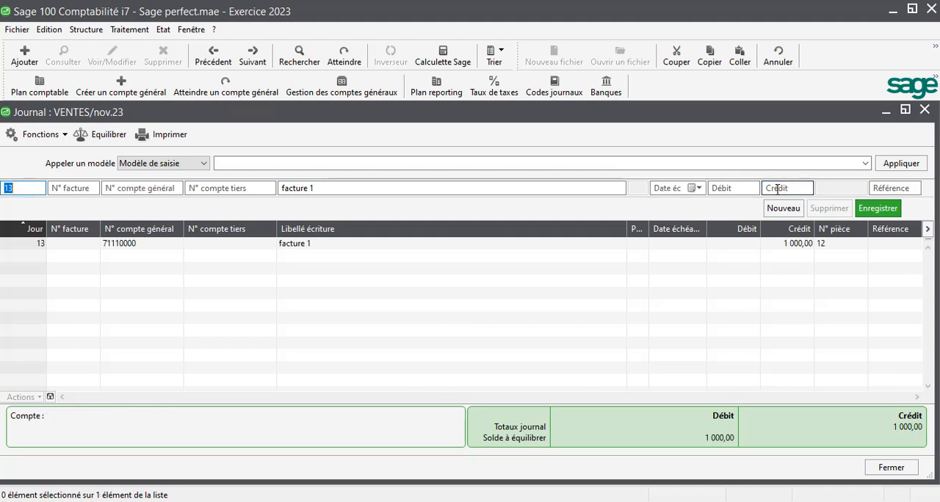
- Record a second line for day 13 on general account 4455 with a credit of 200
key(Tab)
key(Tab)
text(4455)
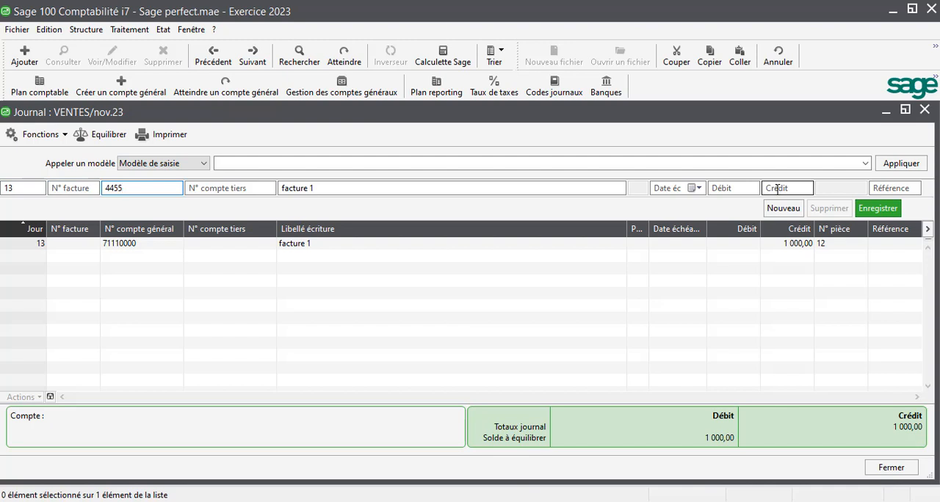
key(Tab)
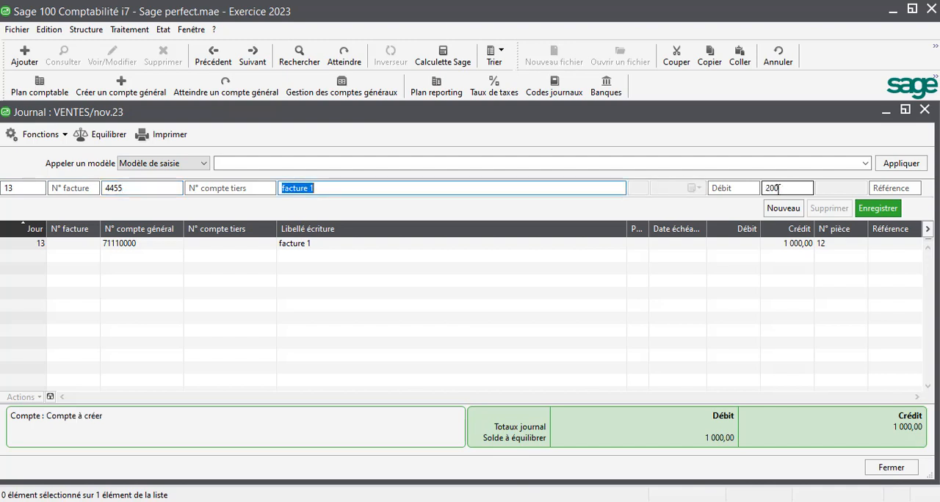
click(784, 189)
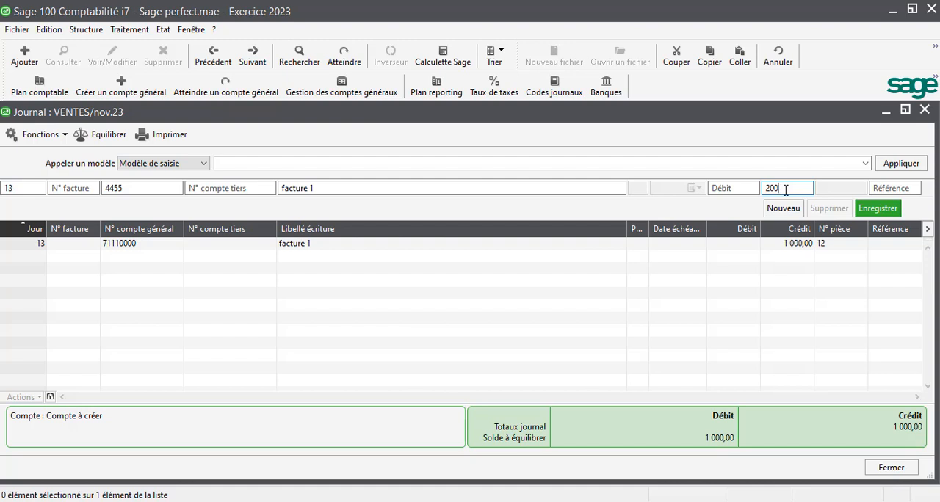
key(Return)
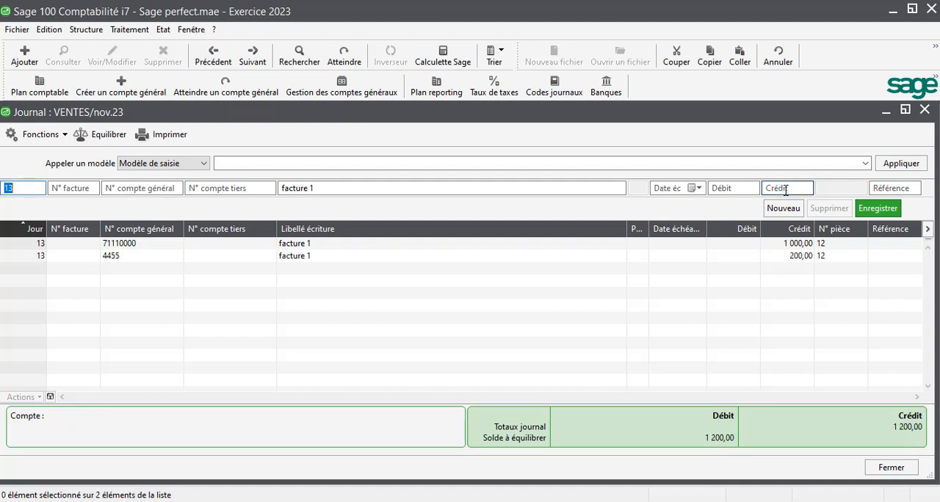
- Record the CLIENT 1 line on general account 3421 with a debit of 1200, accepting the proposed multi-échéance split
key(Tab)
key(Tab)
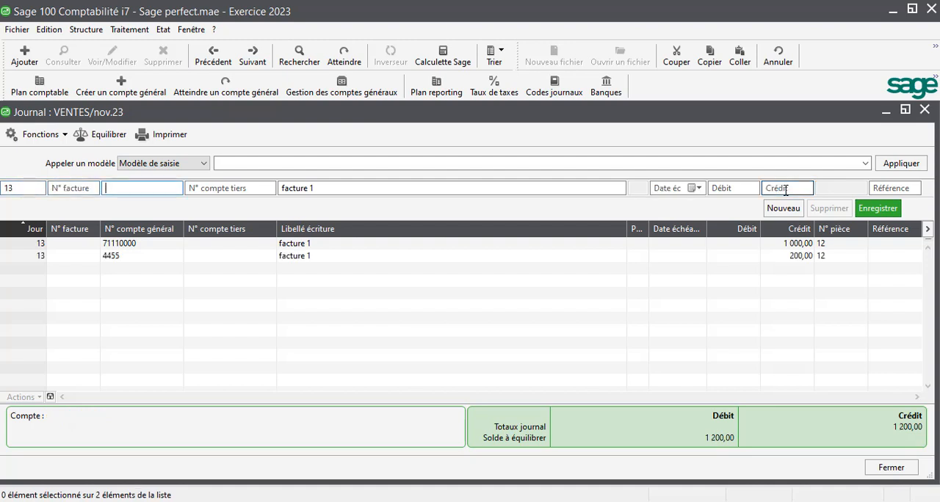
text(3421)
key(Tab)
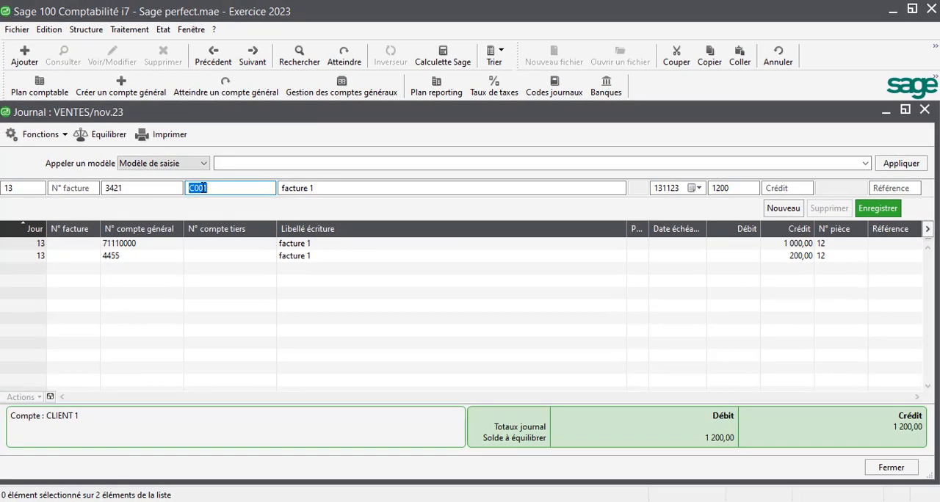
click(749, 188)
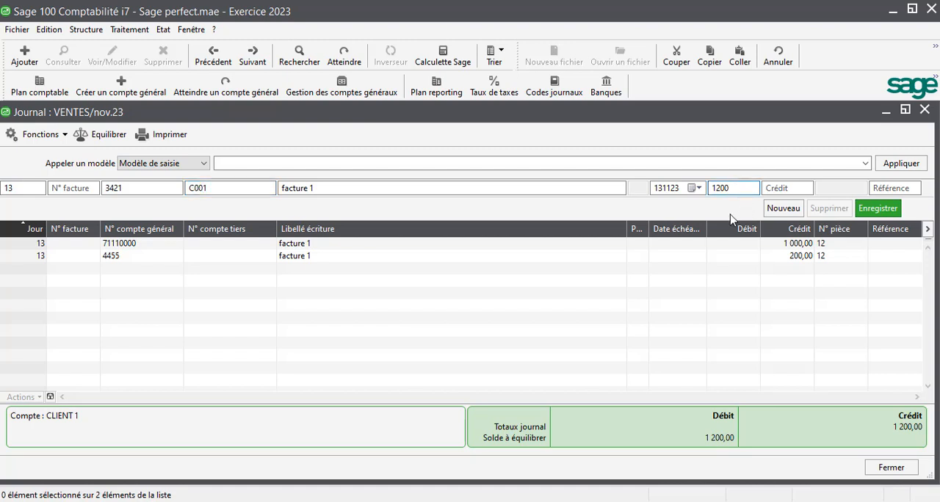
key(Return)
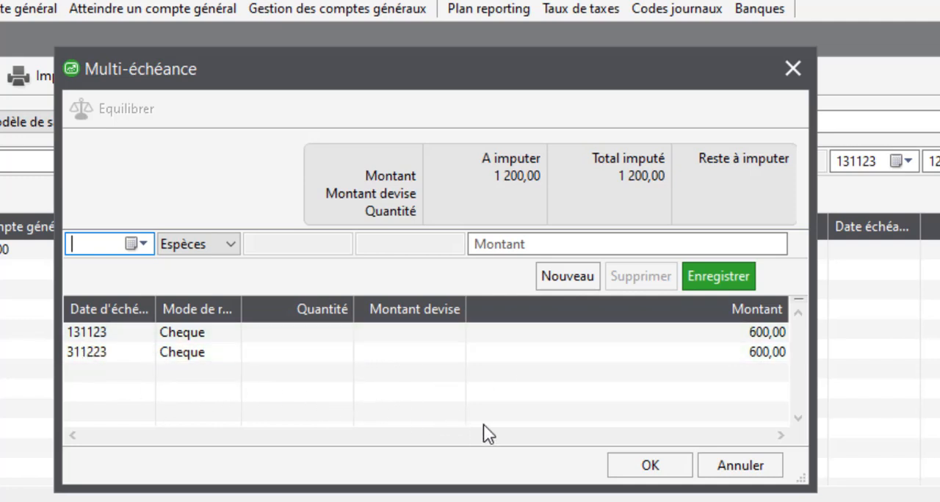
click(644, 465)
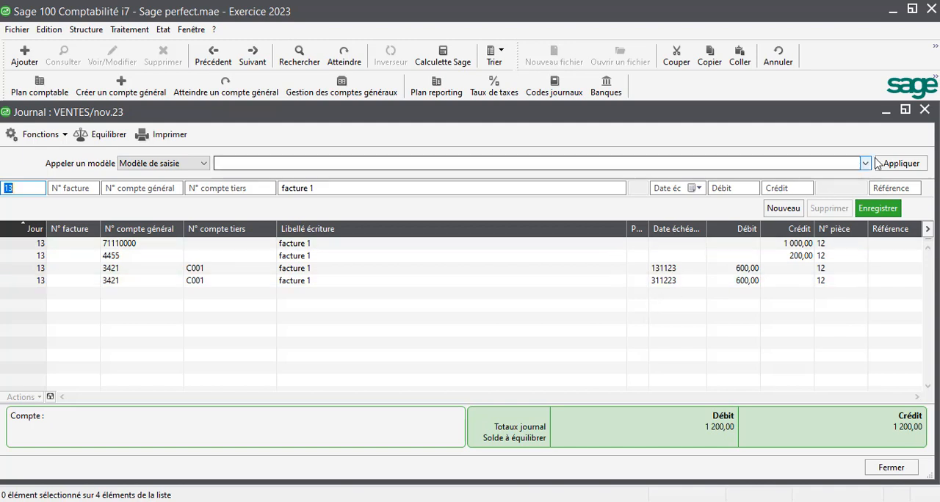
- Close the VENTES journal and the journal list, and open the Rappel/relevé selection criteria
click(926, 110)
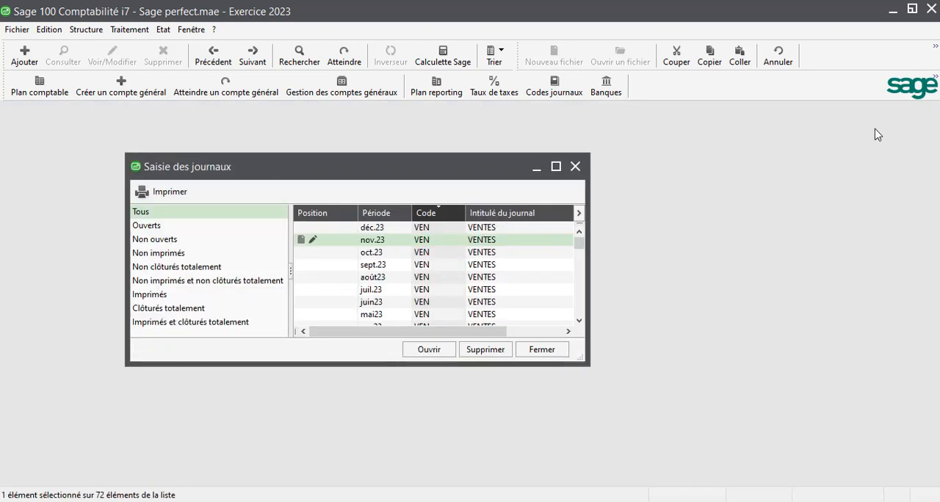
click(576, 167)
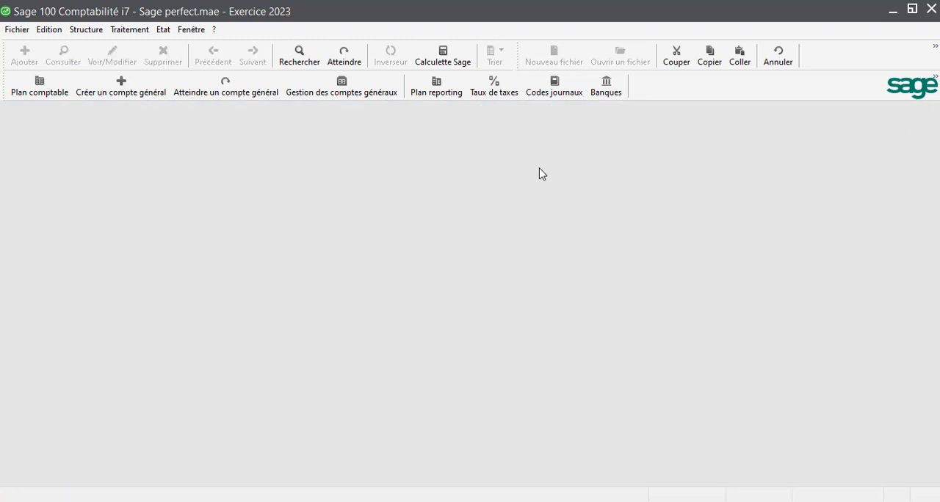
click(133, 29)
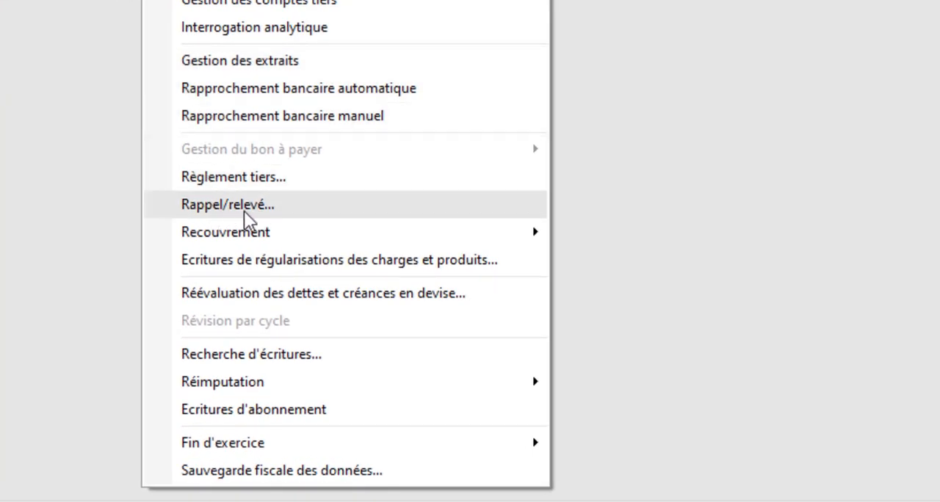
click(224, 213)
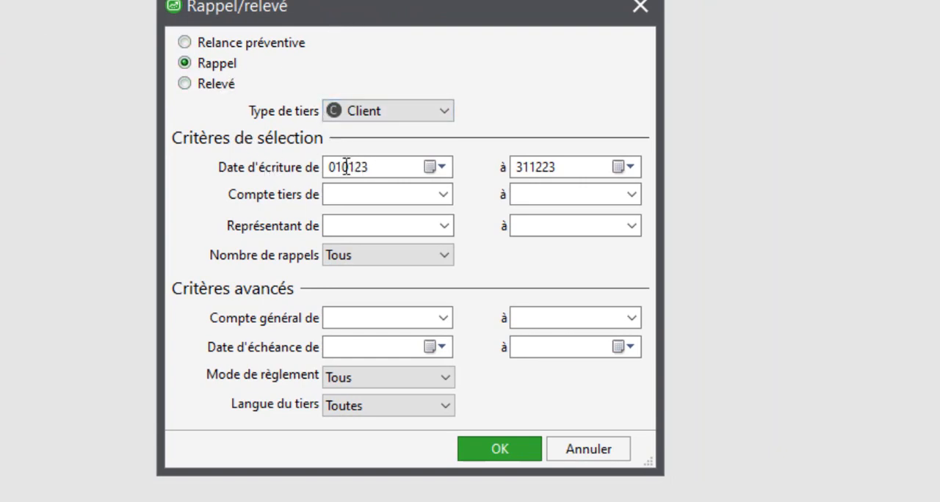
- Set the reminder's entry start date to 011123, limit the third-party range to CLIENT 1 and run the selection
drag(370, 167, 276, 163)
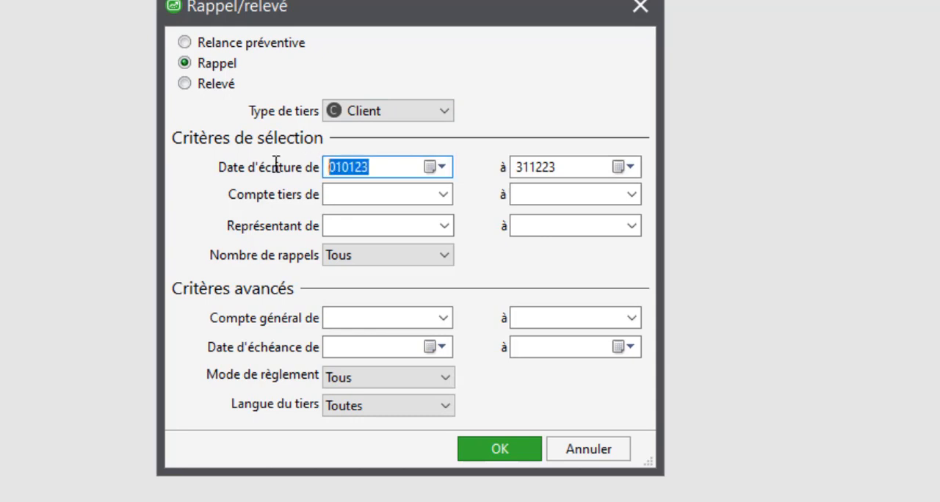
text(011123)
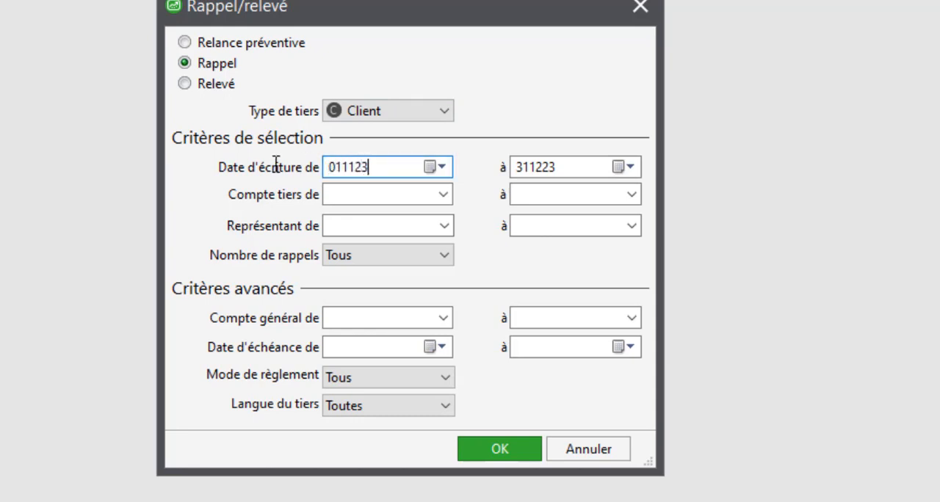
key(Tab)
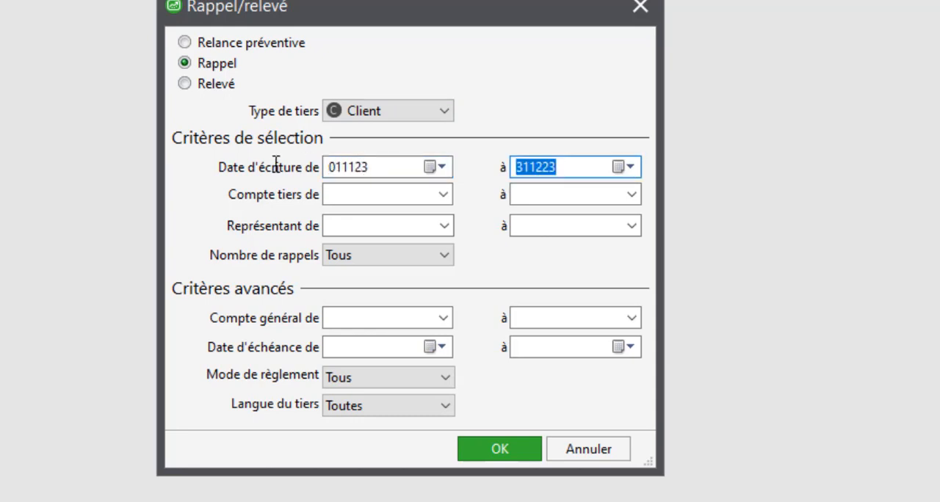
click(444, 195)
click(437, 195)
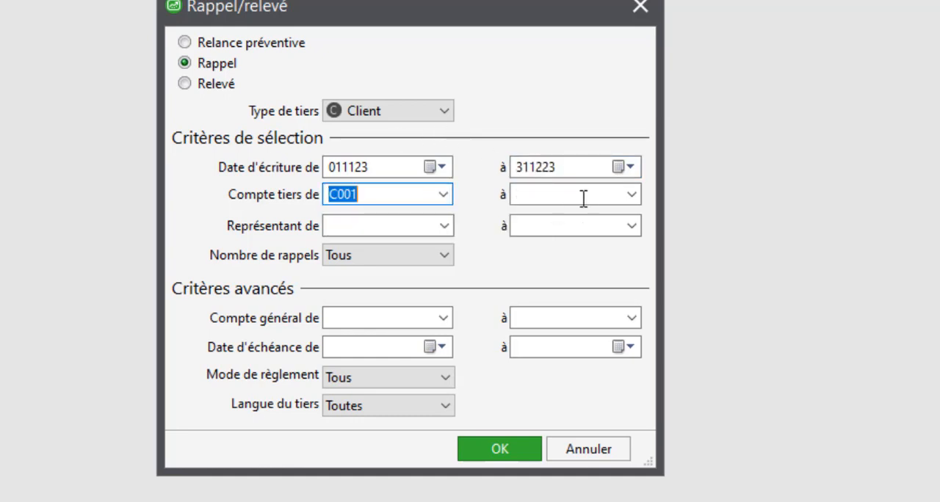
click(630, 194)
click(625, 193)
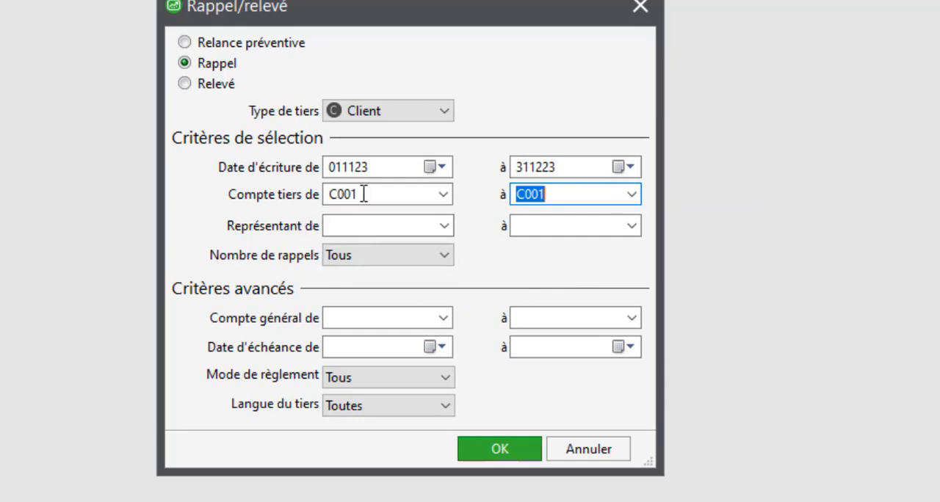
click(489, 446)
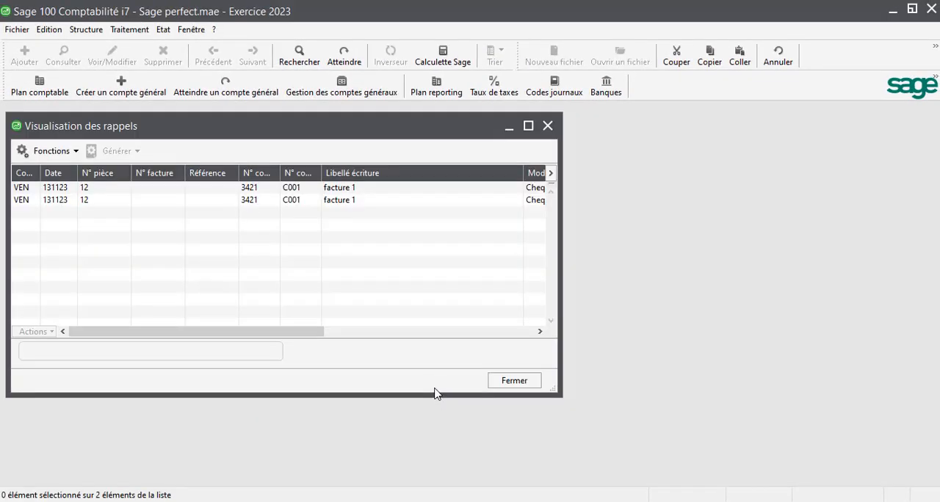
- Maximize the reminders view, mark the instalment due 131123 for a reminder and open the Générer les rappels options
drag(358, 126, 378, 128)
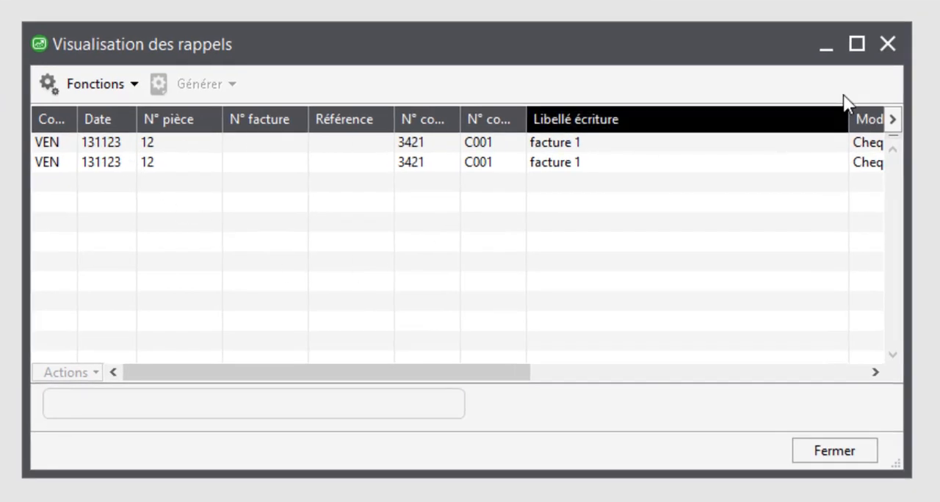
click(856, 44)
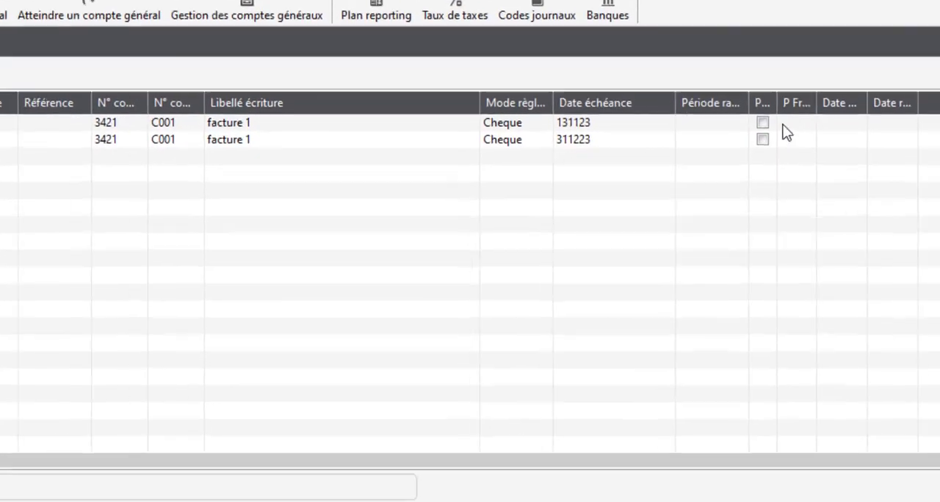
click(763, 123)
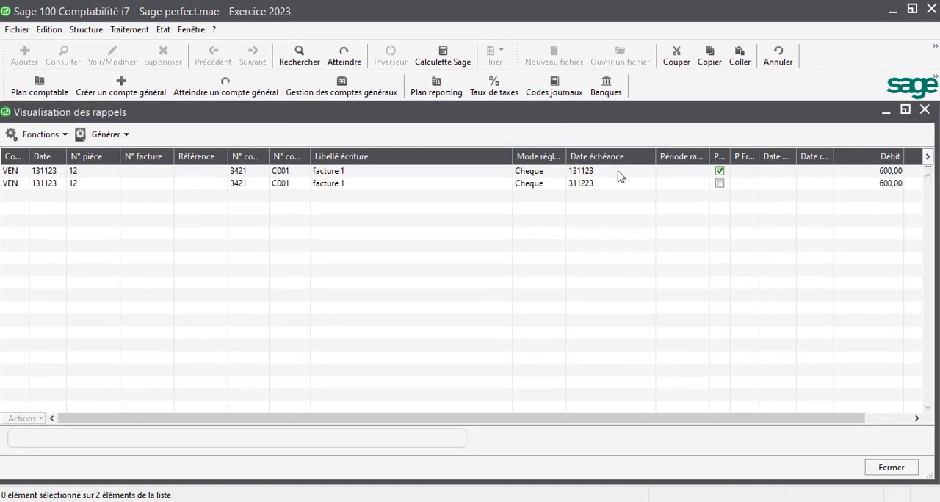
click(105, 137)
click(98, 156)
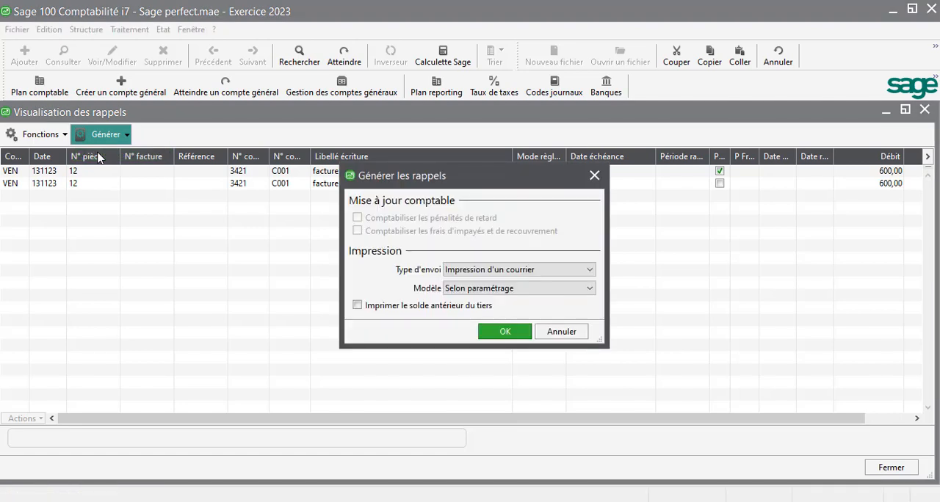
- Generate the reminder letter for the instalment due 131123 with the Rappel.bma model, enlarge its print preview and close it
click(502, 332)
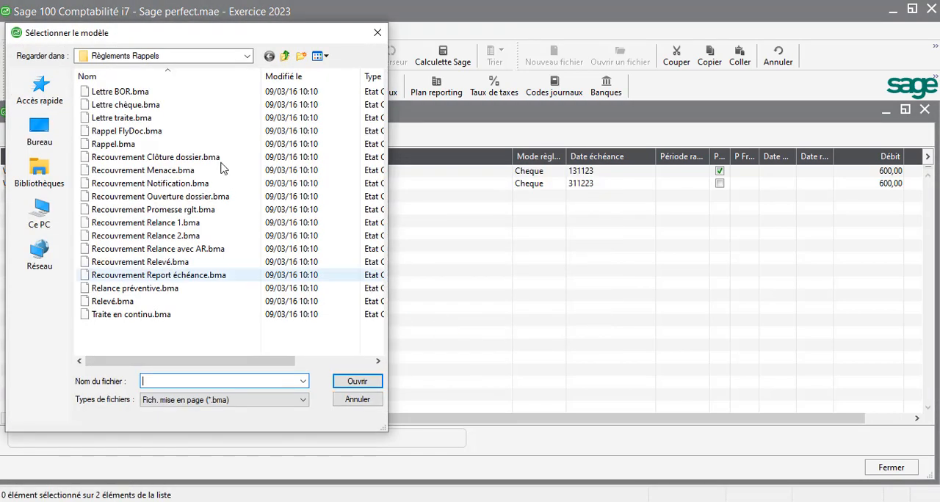
drag(195, 36, 231, 49)
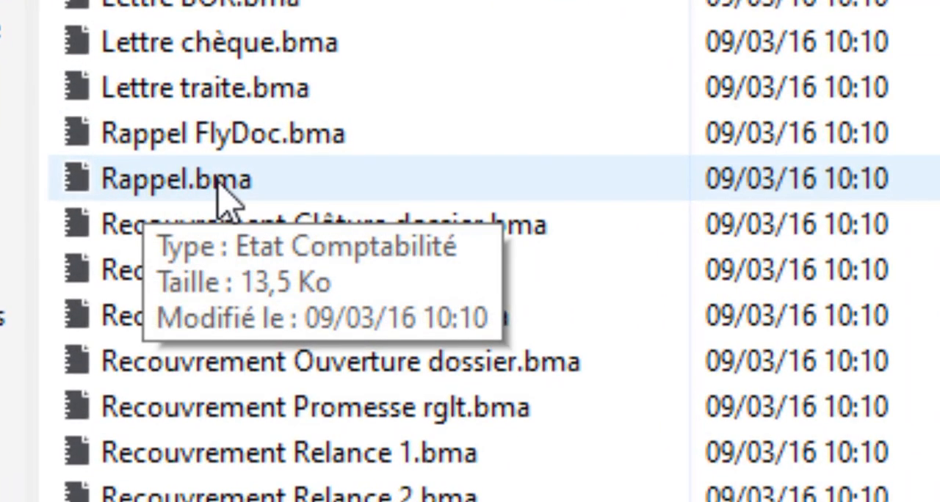
click(178, 182)
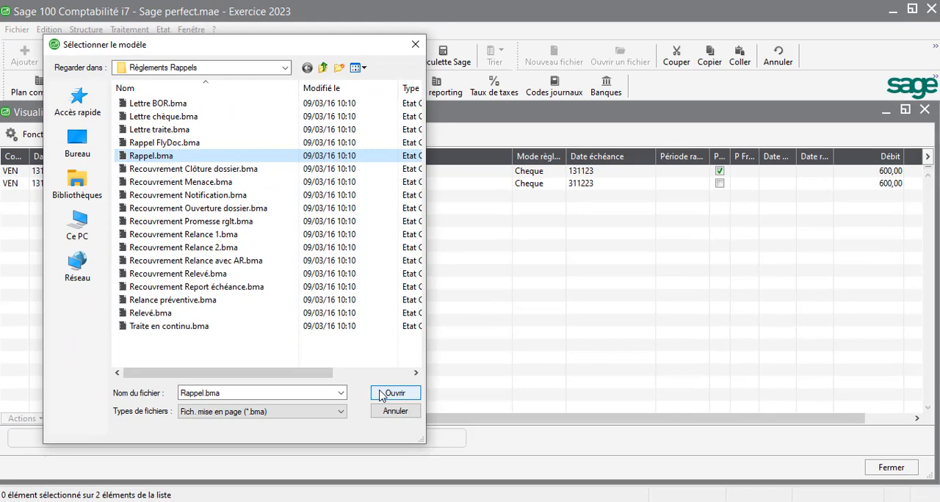
click(384, 392)
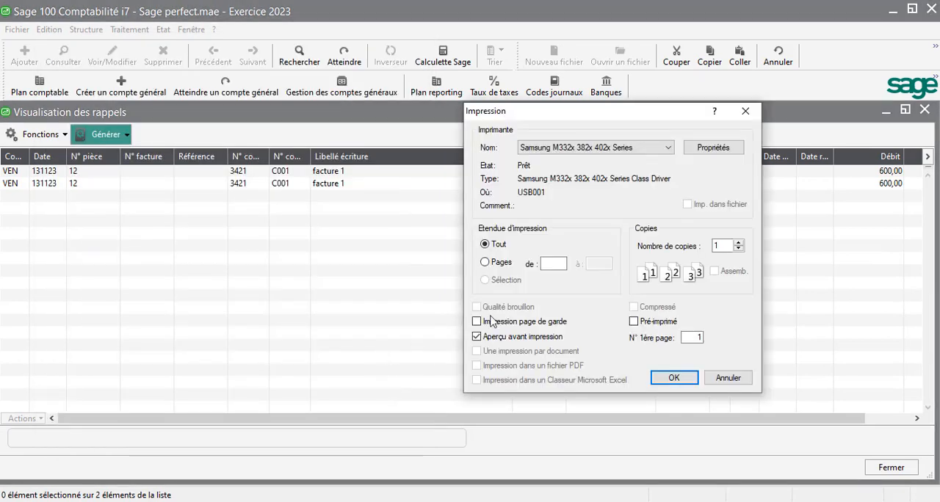
click(674, 378)
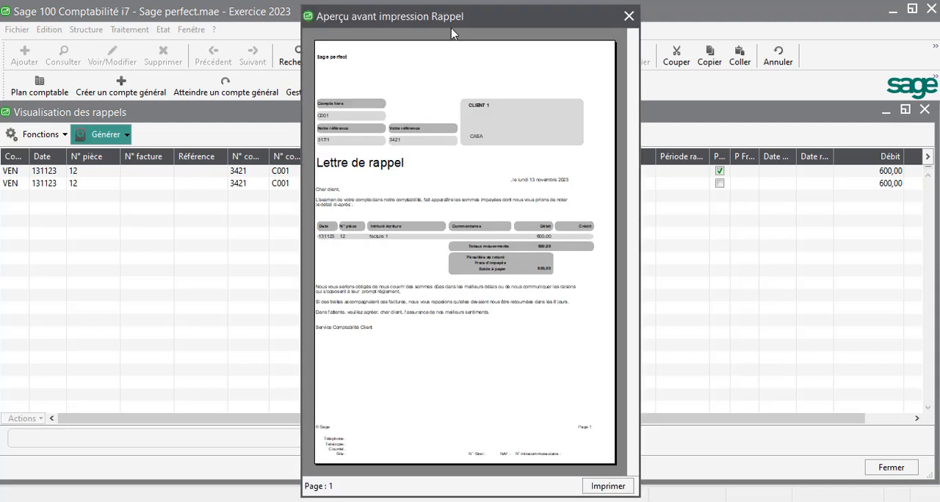
click(451, 211)
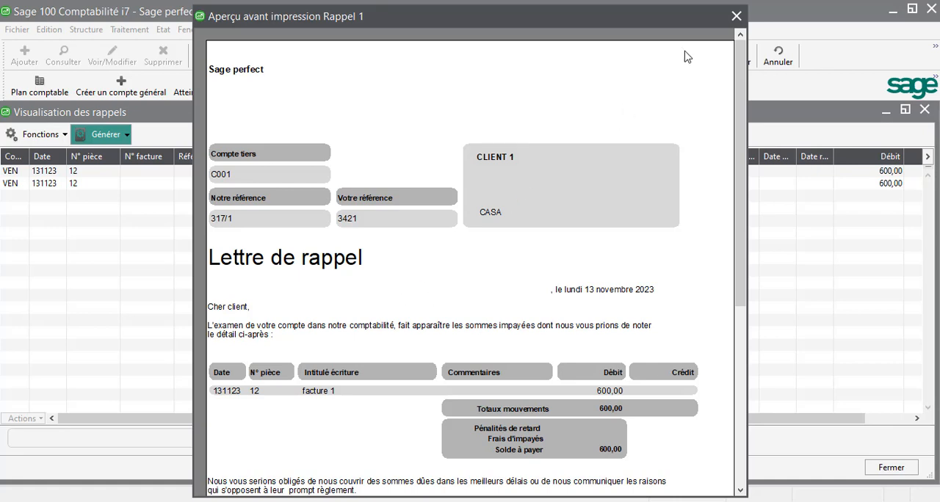
click(736, 17)
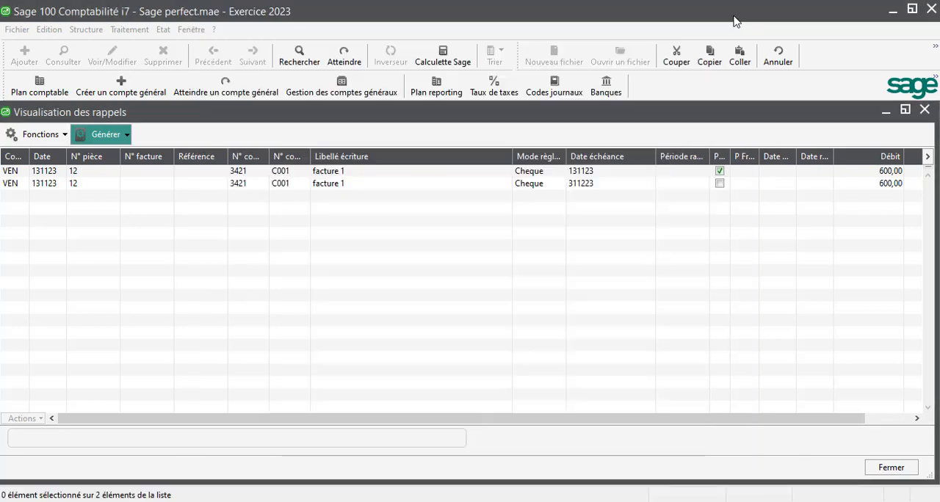
- Mark only the instalment due 311223 and preview its reminder with the Relance préventive.bma model, closing the preview when done
click(720, 170)
click(721, 184)
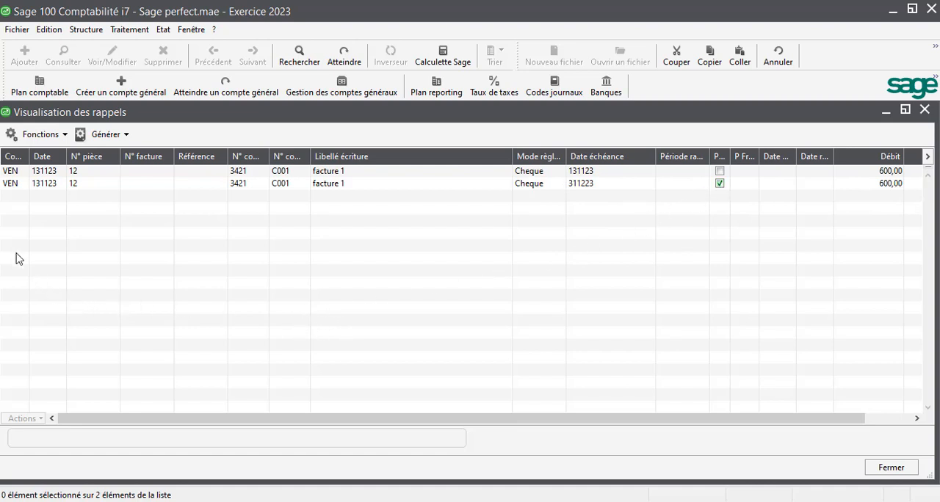
click(113, 138)
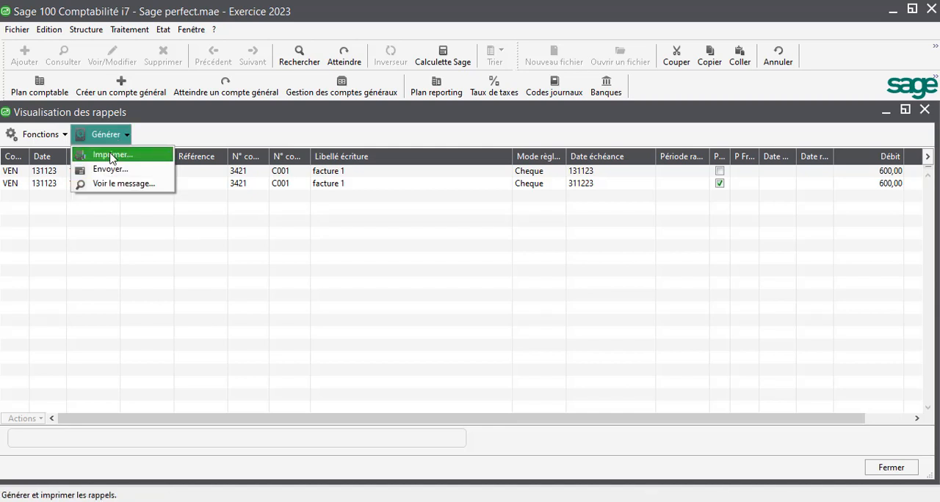
click(112, 155)
click(484, 332)
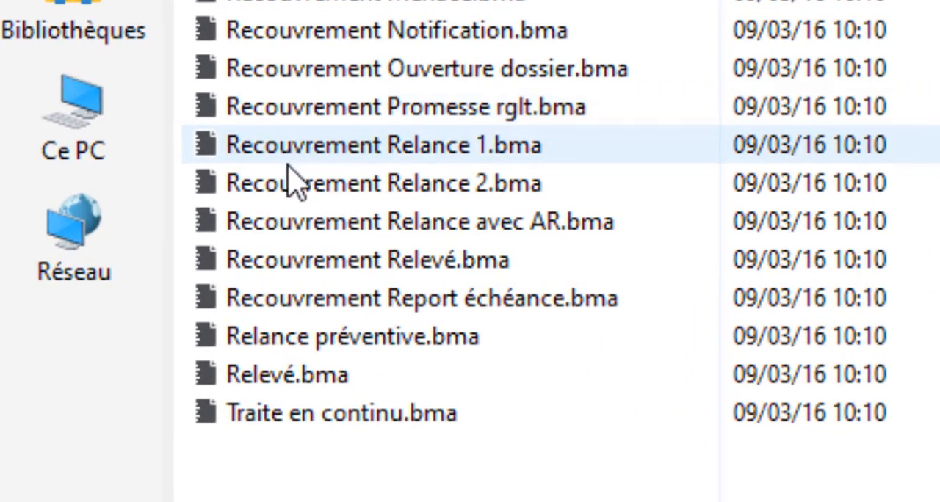
click(326, 340)
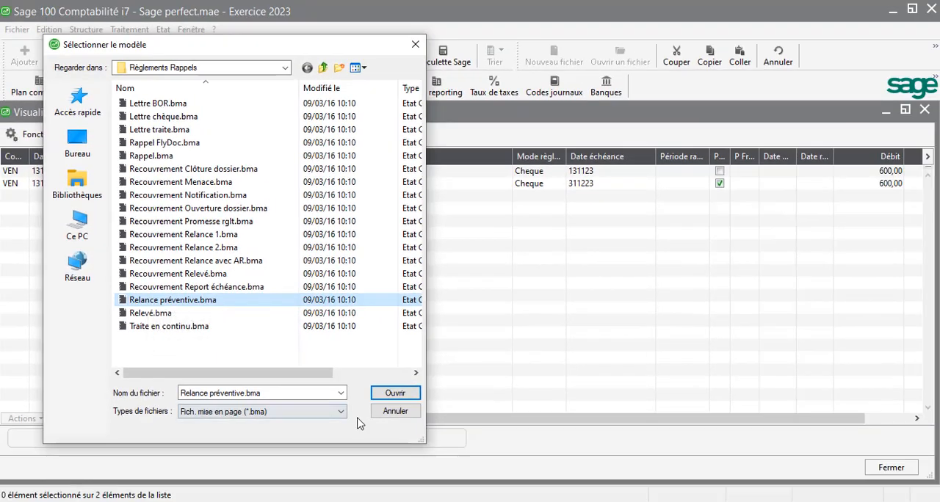
click(482, 424)
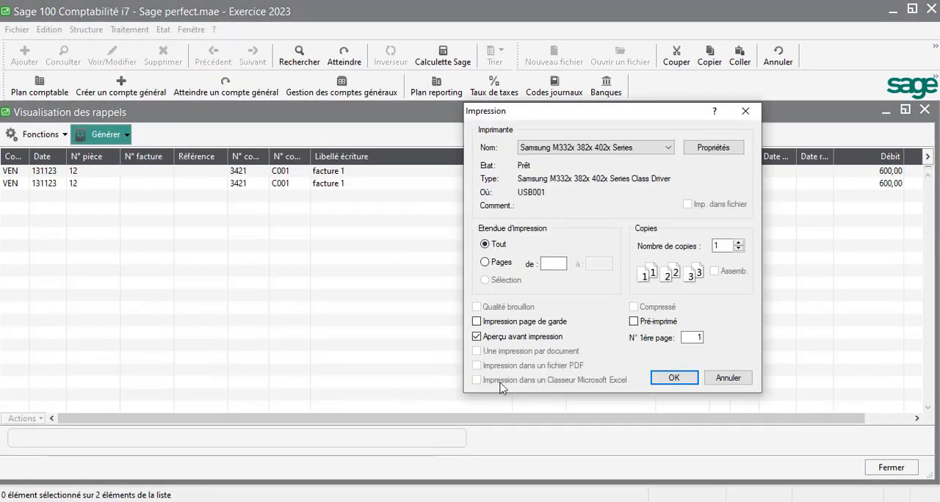
click(672, 380)
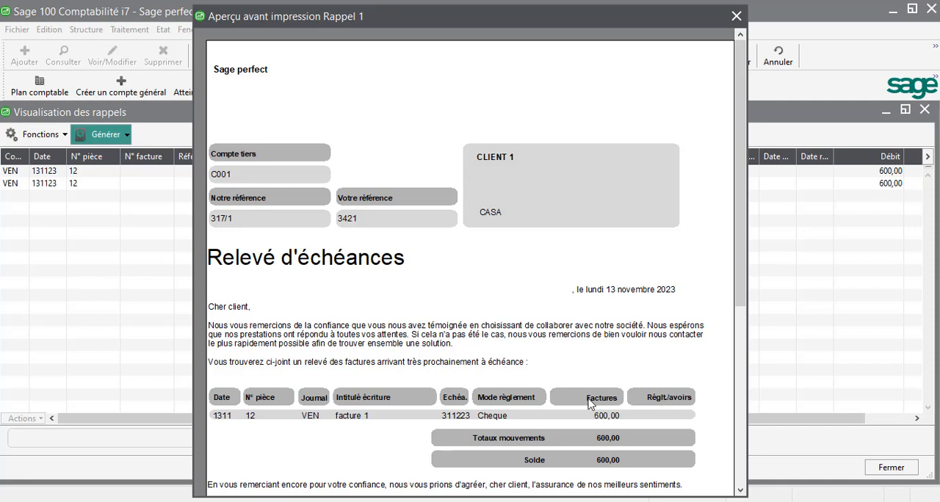
click(736, 16)
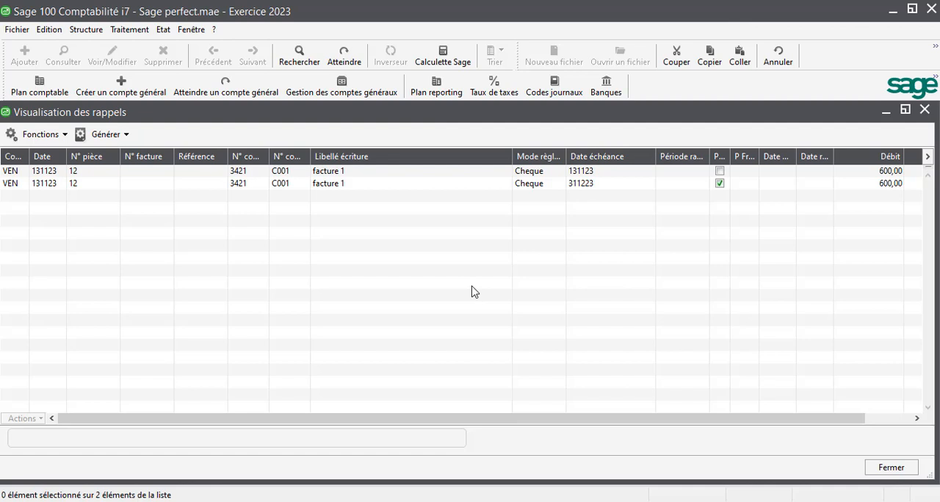
- Close the reminders view and open the list of payment models (Modèles de règlement)
click(925, 110)
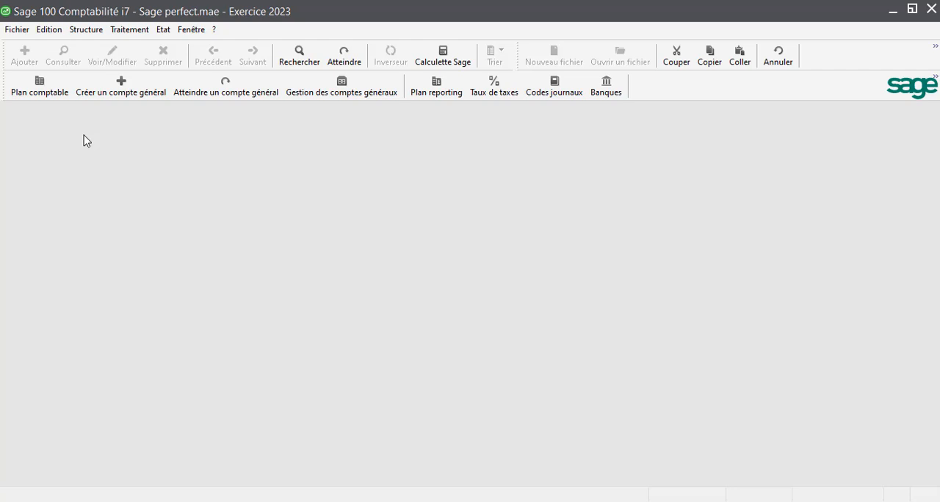
click(89, 31)
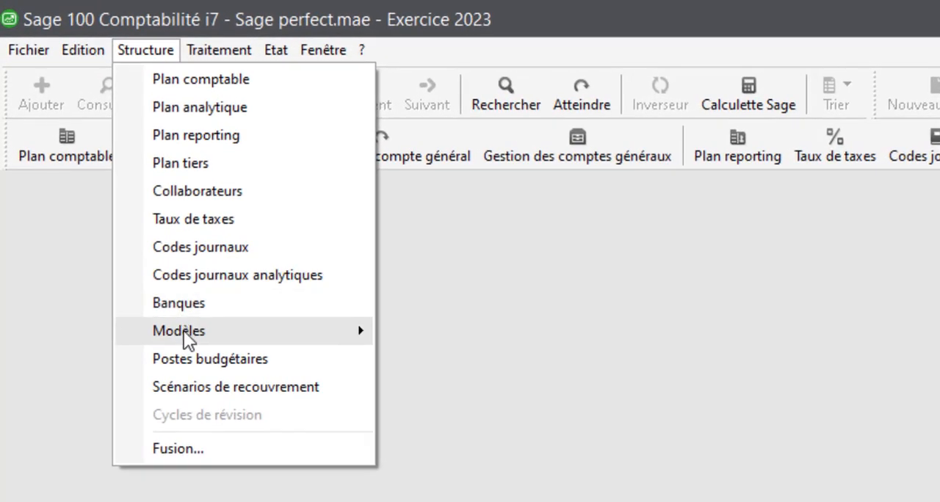
mouse_move(201, 332)
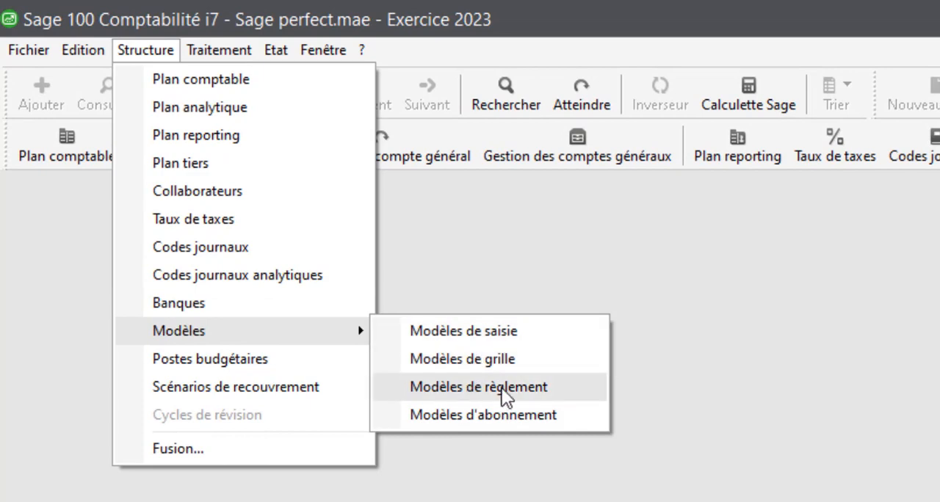
click(501, 387)
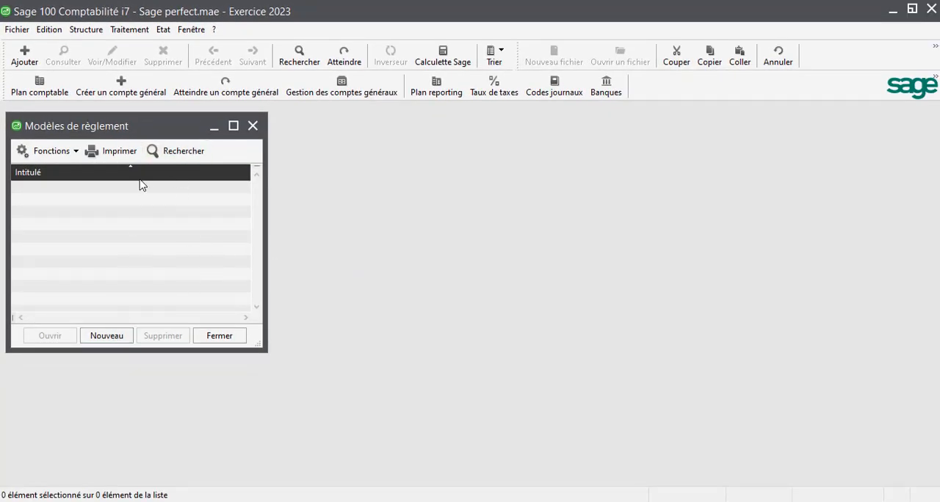
drag(165, 122, 339, 132)
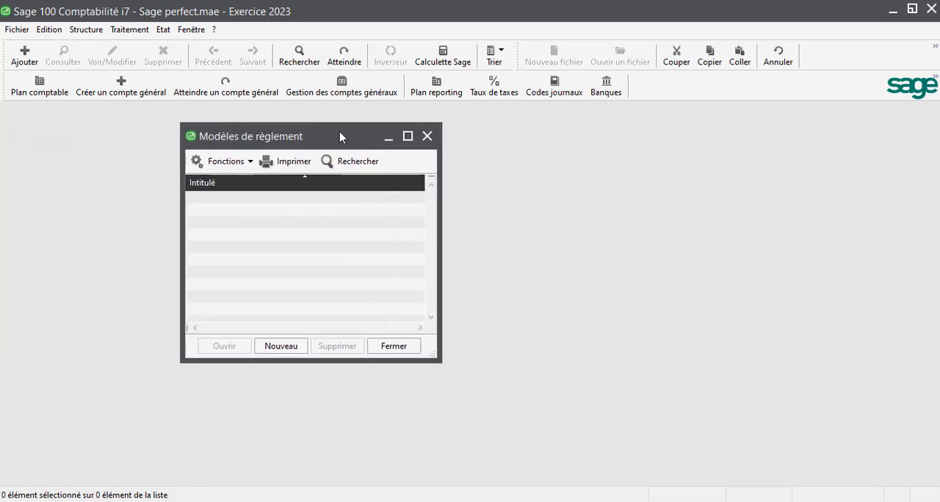
- Create a new payment model titled Réglement en 3 tranches
click(270, 348)
text(ré)
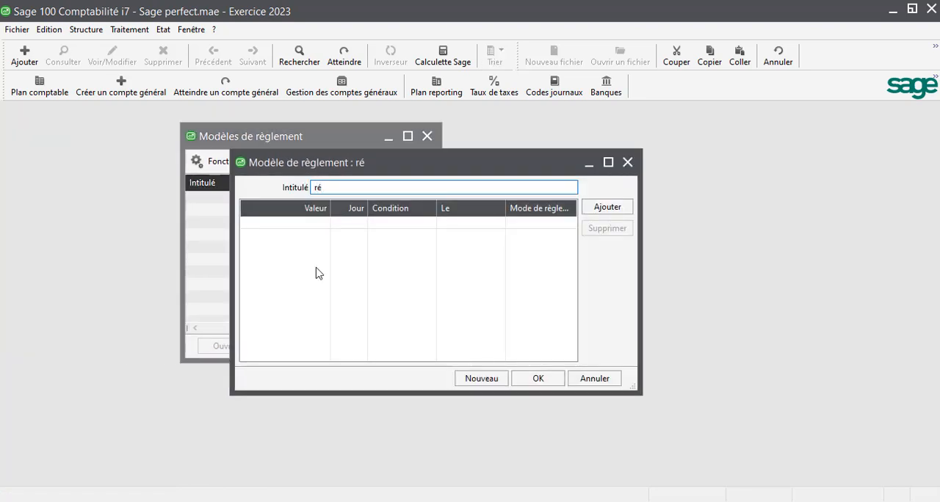
text(glement)
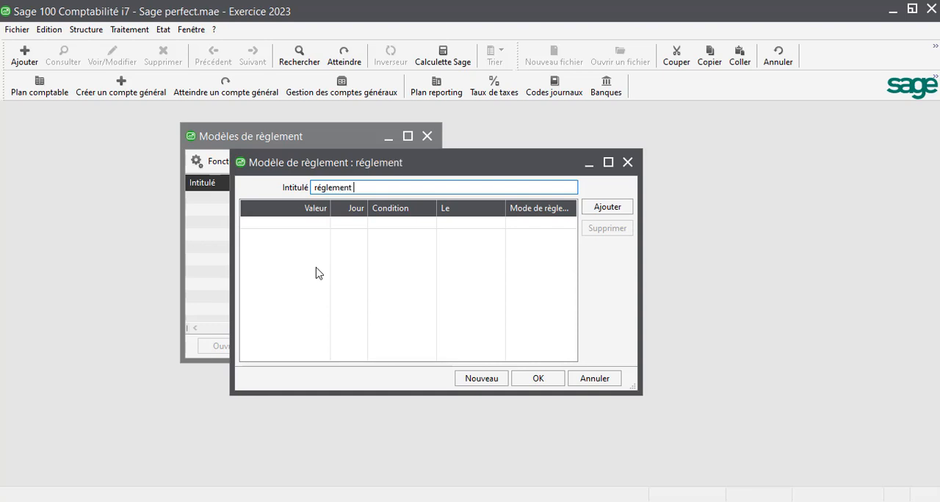
text( en 3 tranches)
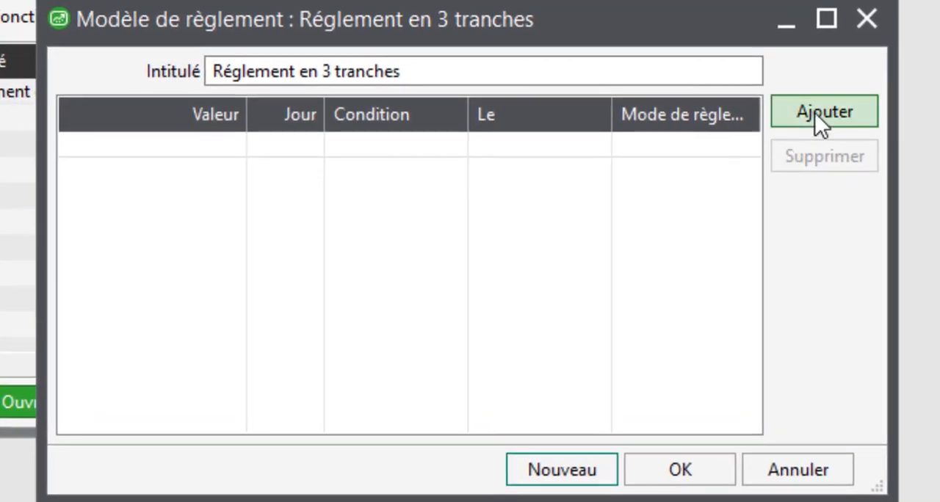
- Add a first payment line of 20% at 0 days, condition Jour(s) net(s), with Cheque as the payment method
click(821, 117)
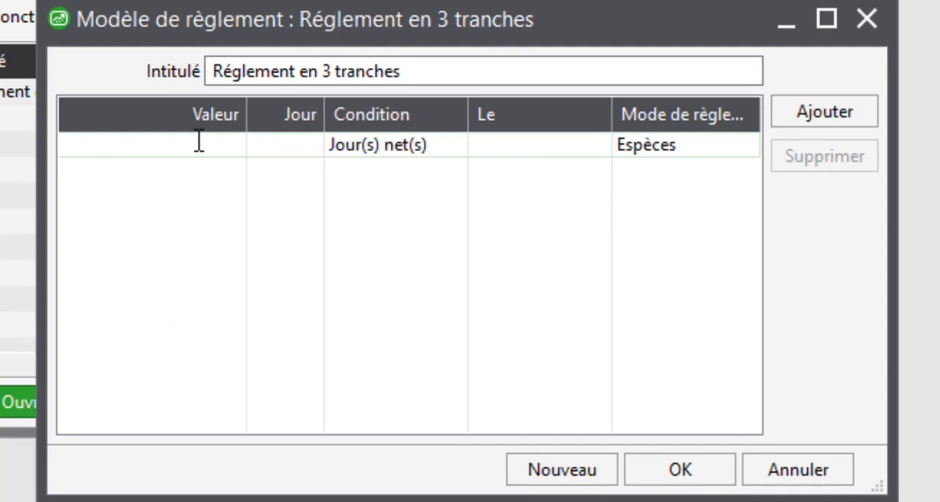
text(20%)
key(Tab)
text(0)
key(Tab)
key(Tab)
click(670, 160)
click(674, 143)
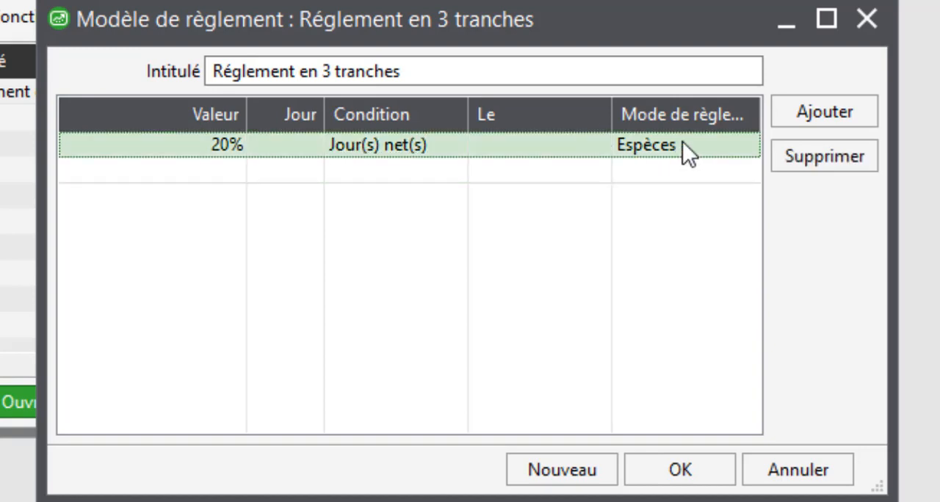
click(690, 143)
click(747, 146)
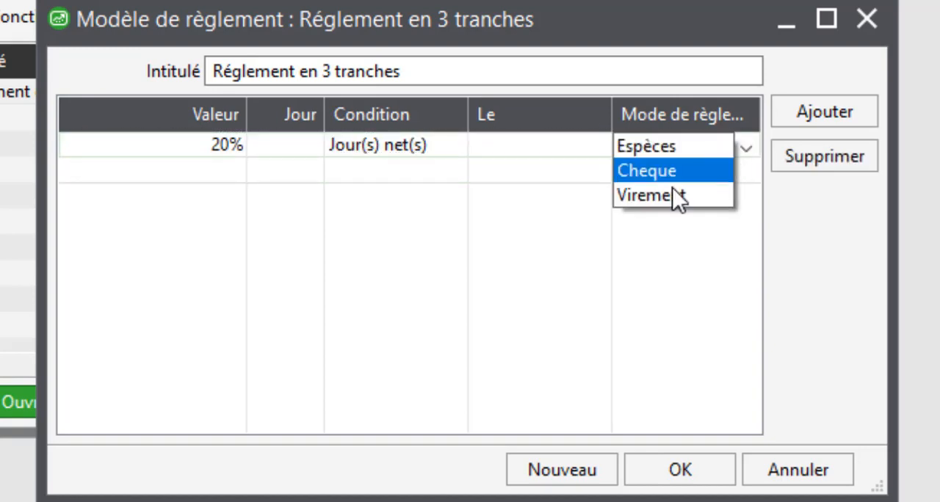
click(644, 172)
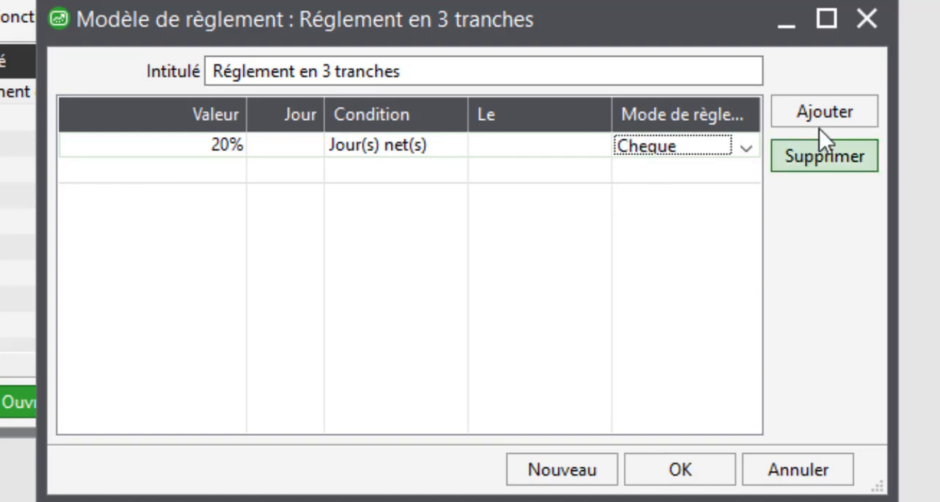
- Add a second payment line of 40% at 30 days, condition Fin mois, paid by Cheque
click(823, 115)
text(40%)
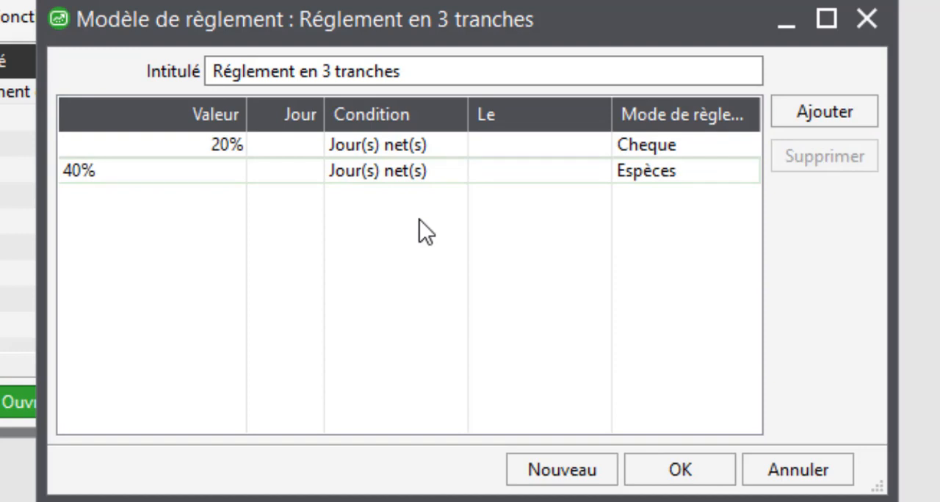
click(297, 169)
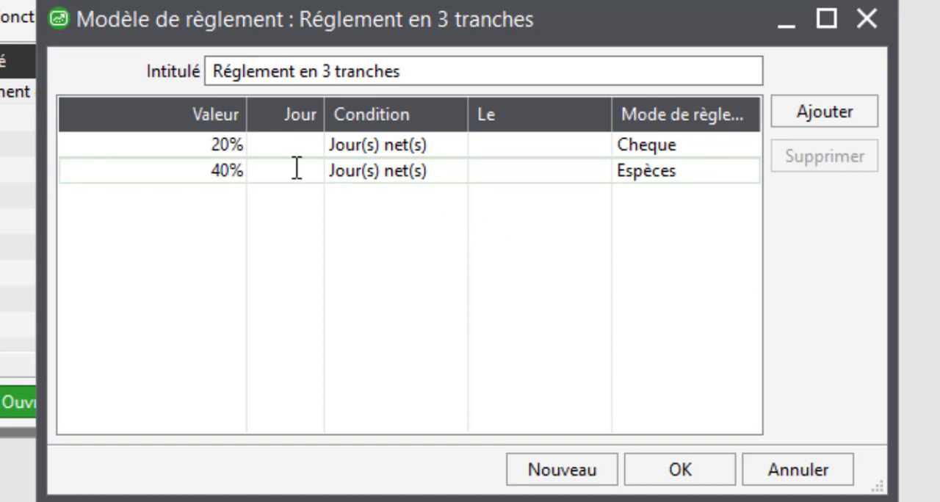
text(30)
click(379, 174)
click(382, 219)
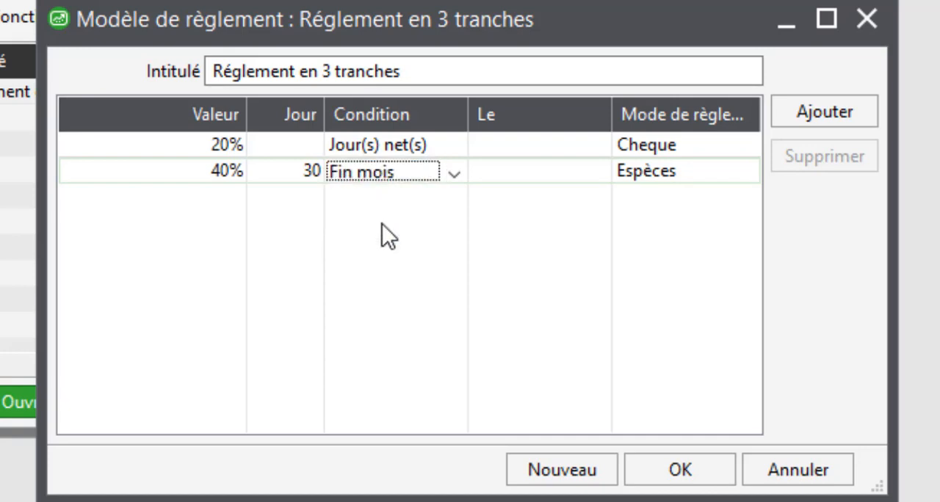
click(662, 170)
click(662, 171)
click(651, 198)
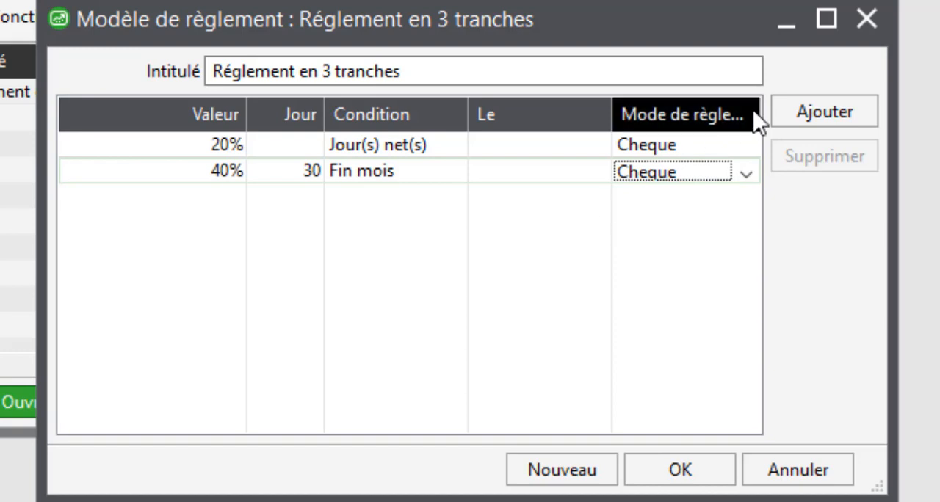
- Add a third payment line of 40% at 60 days, condition Fin mois, paid by Cheque
click(787, 108)
text(40)
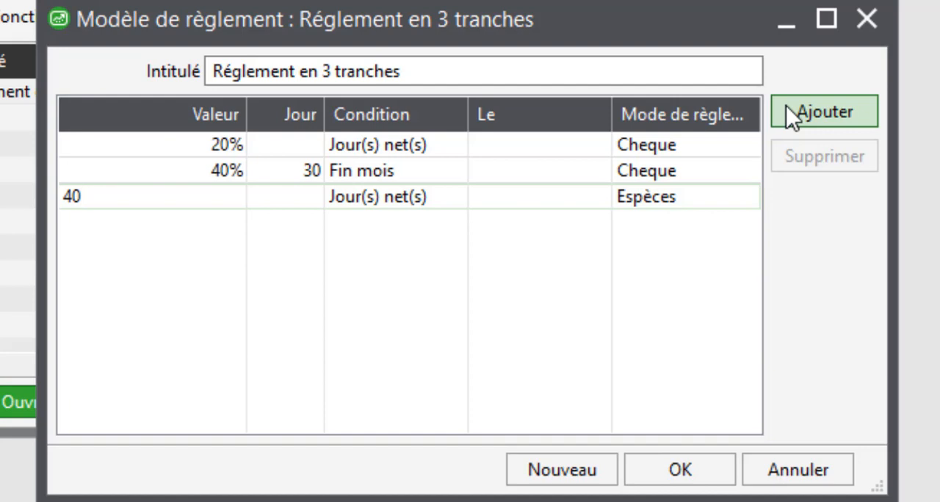
text(%)
click(307, 195)
text(60)
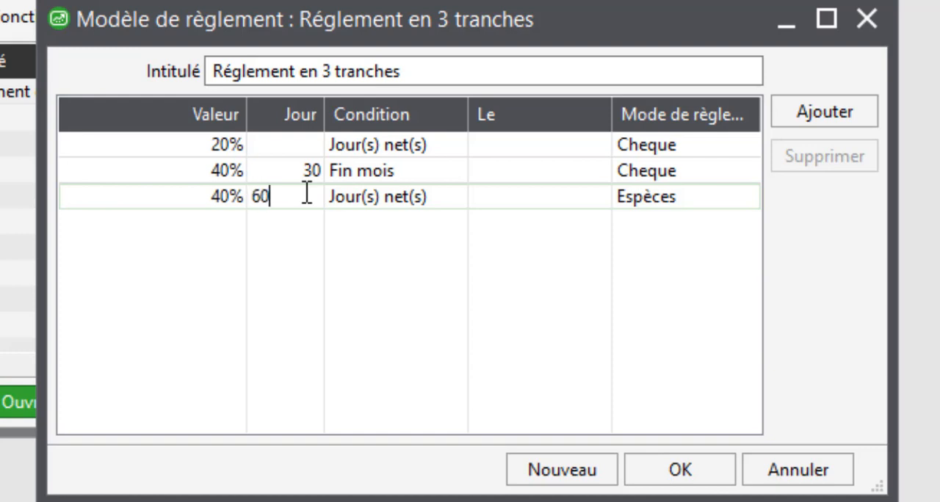
click(369, 202)
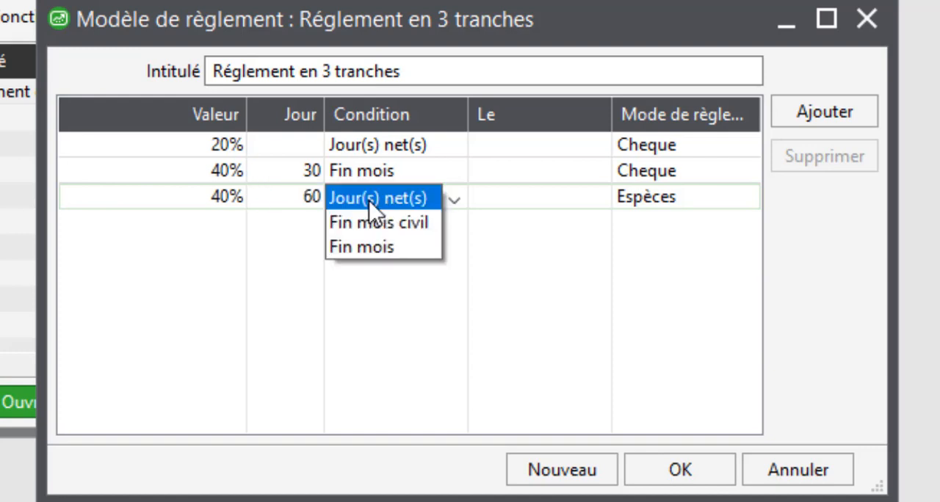
click(362, 247)
click(696, 189)
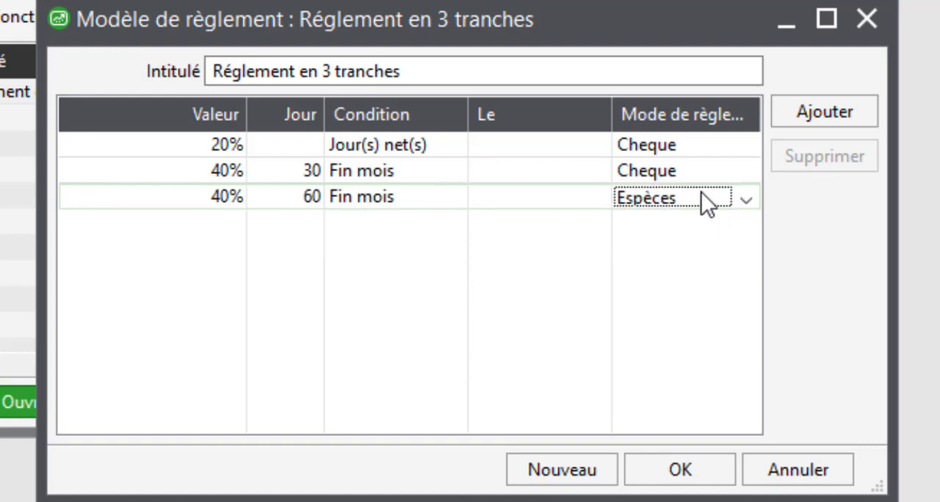
click(702, 192)
click(684, 221)
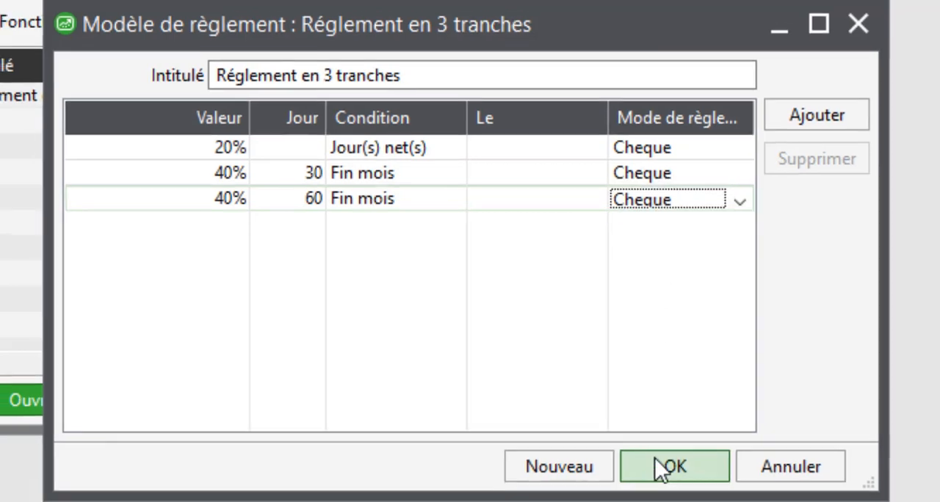
- Save the Réglement en 3 tranches model, then reopen it to check its instalment lines and close the model list
click(661, 467)
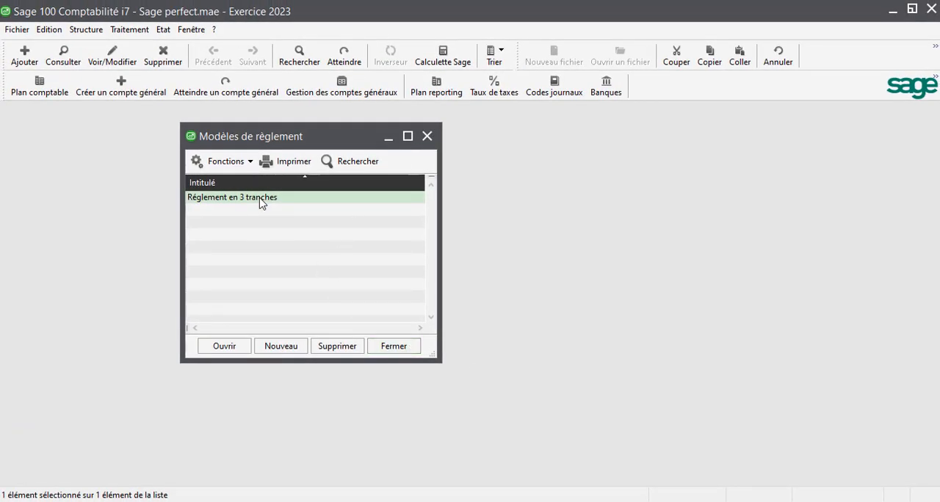
double_click(260, 199)
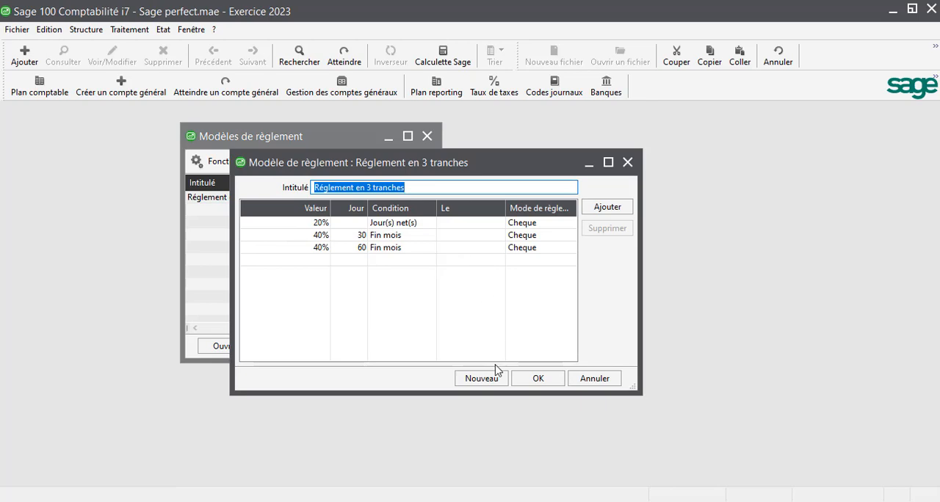
click(530, 379)
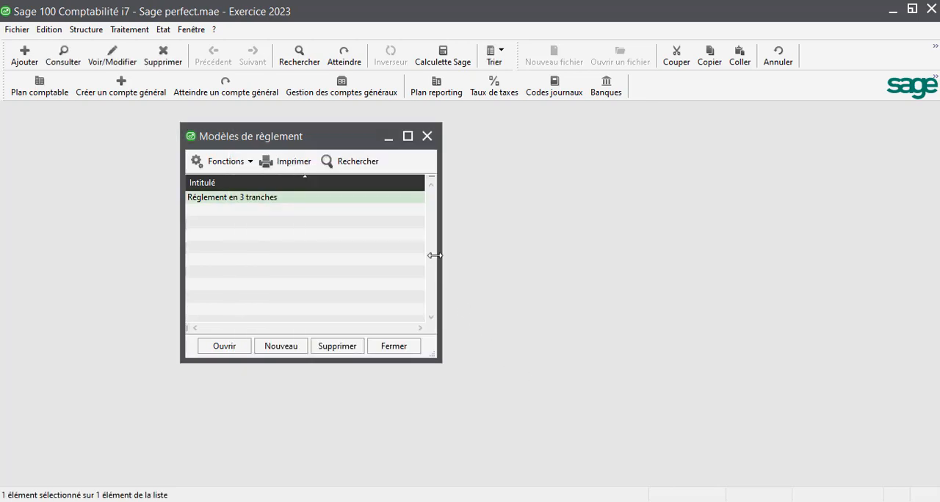
click(427, 137)
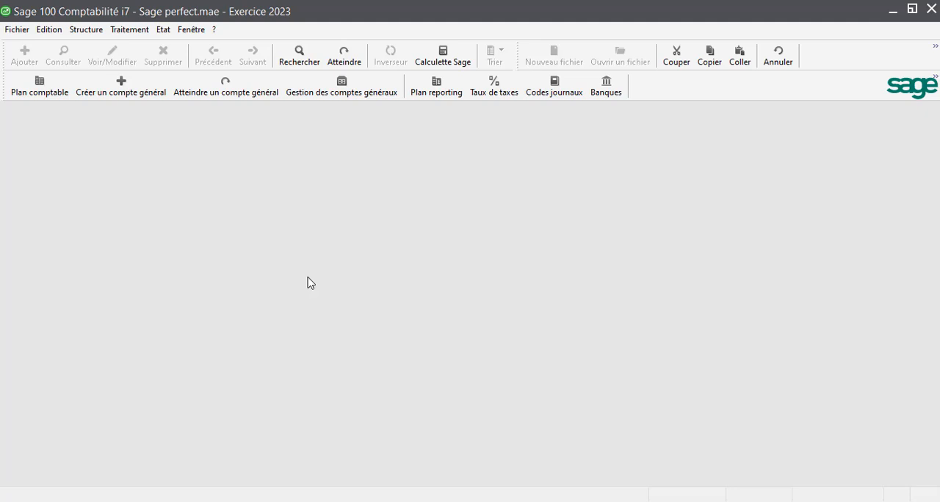
- Apply the payment model Réglement en 3 tranches to the payment conditions of CLIENT 2 and save the record
click(85, 30)
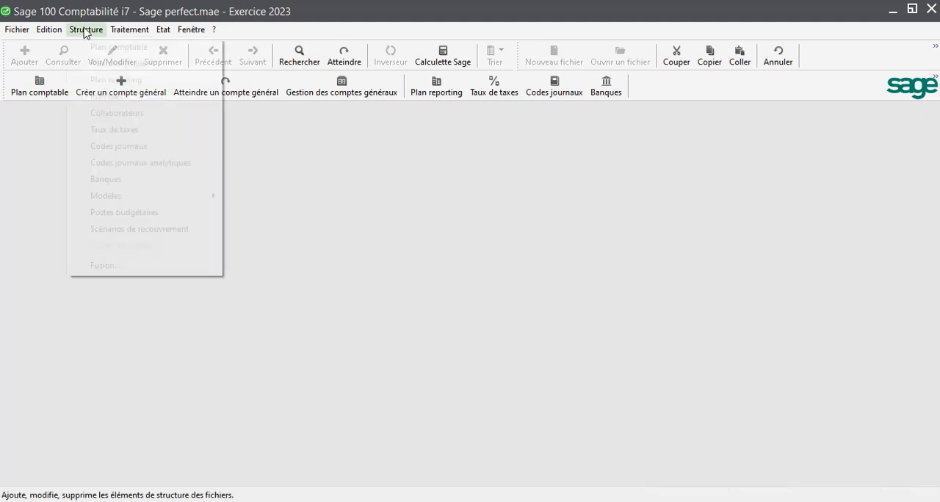
click(103, 96)
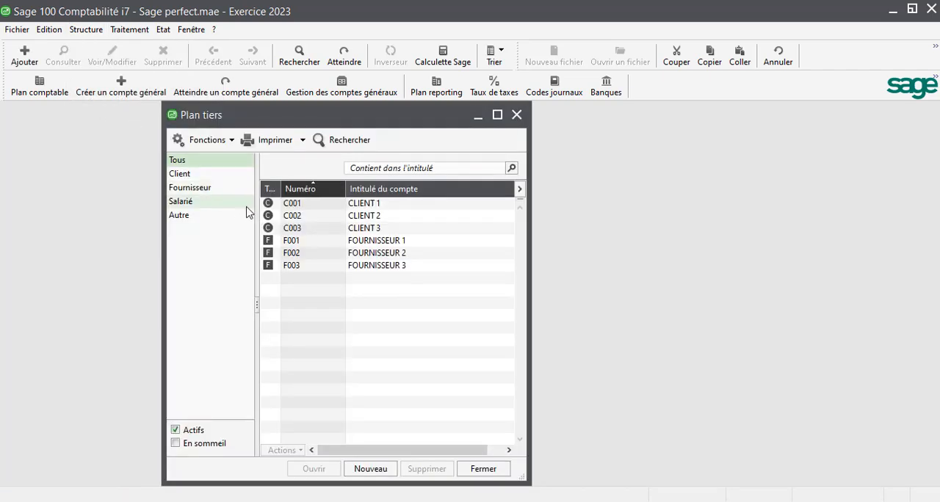
double_click(314, 218)
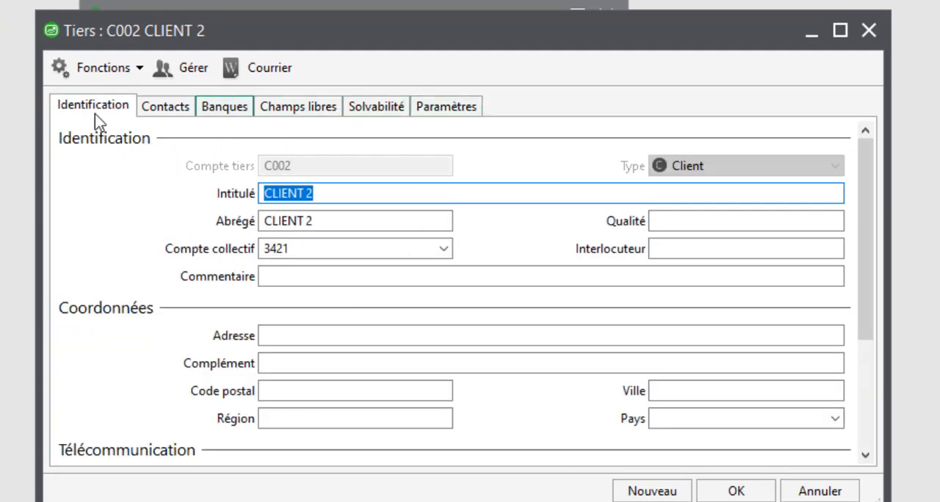
click(430, 107)
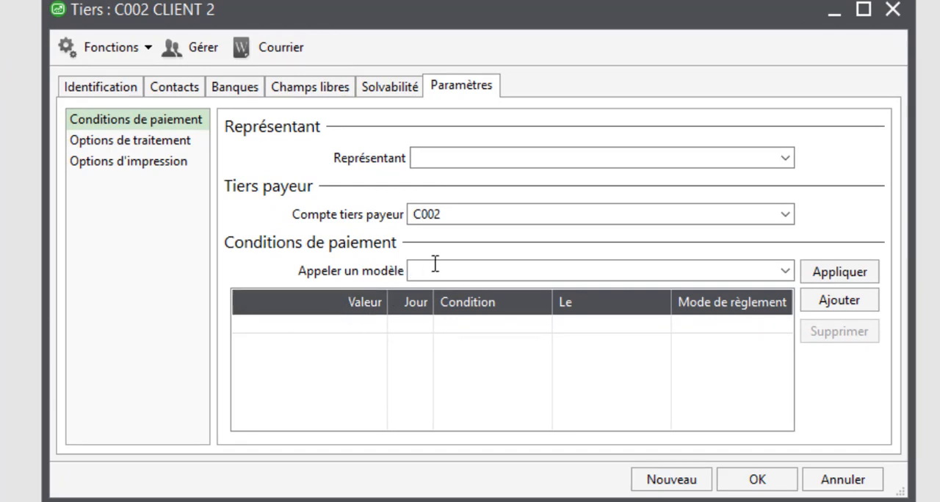
click(533, 273)
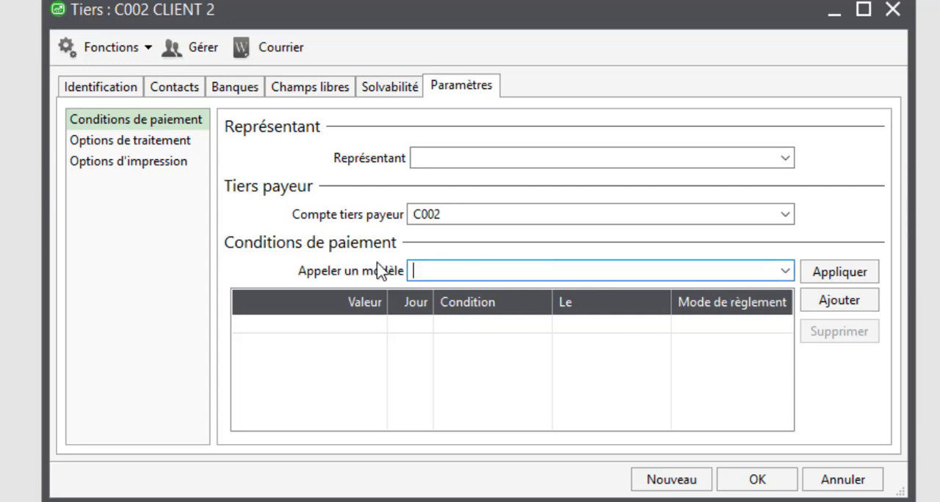
click(785, 272)
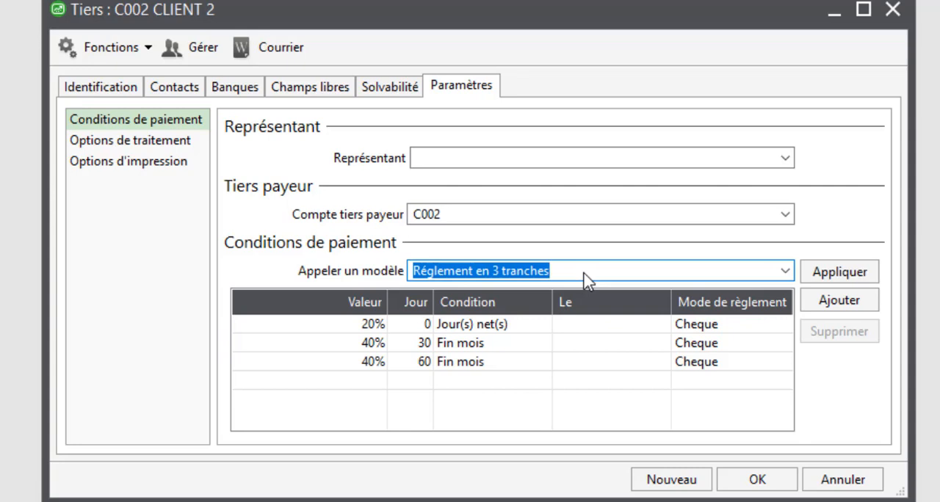
click(349, 324)
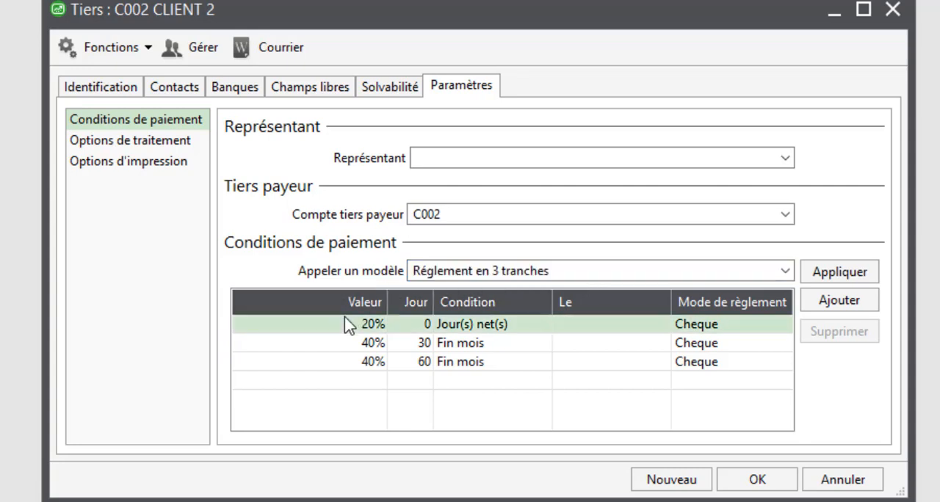
click(344, 362)
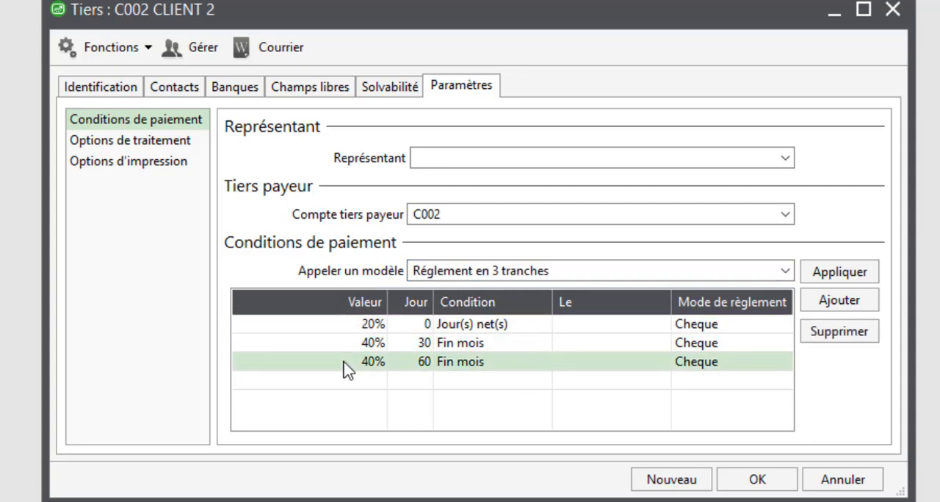
click(759, 483)
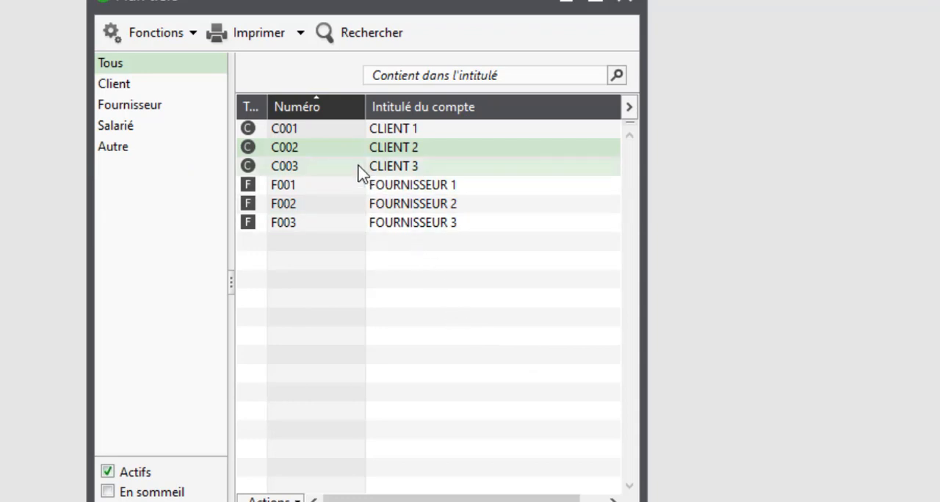
- Apply the payment model Réglement en 3 tranches to the payment conditions of CLIENT 3, save it and close the third-party list
double_click(330, 168)
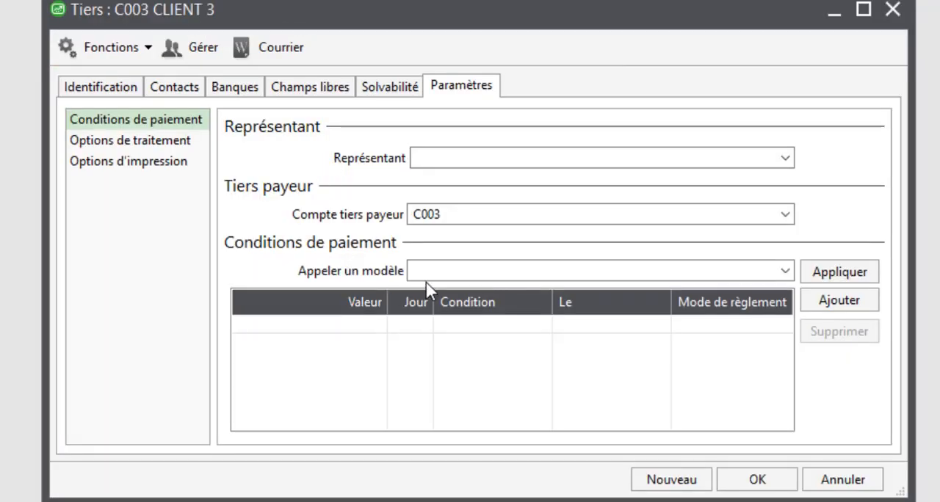
click(498, 269)
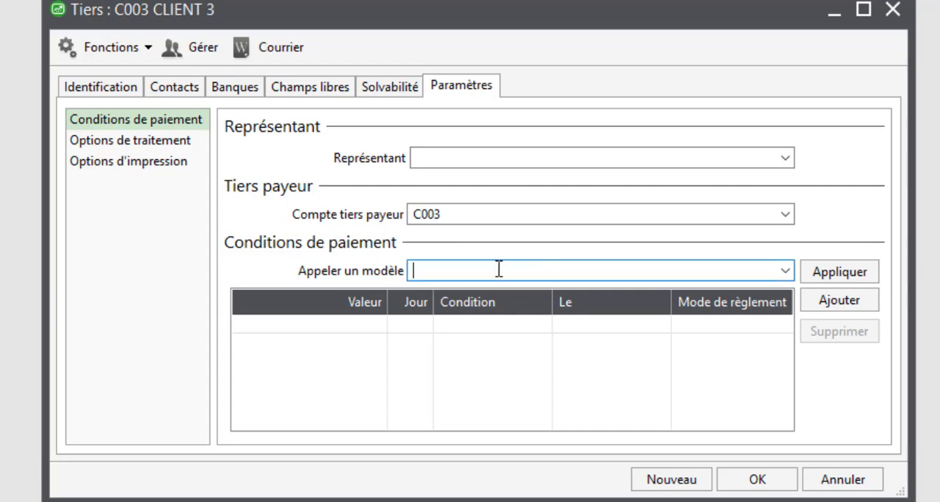
click(787, 274)
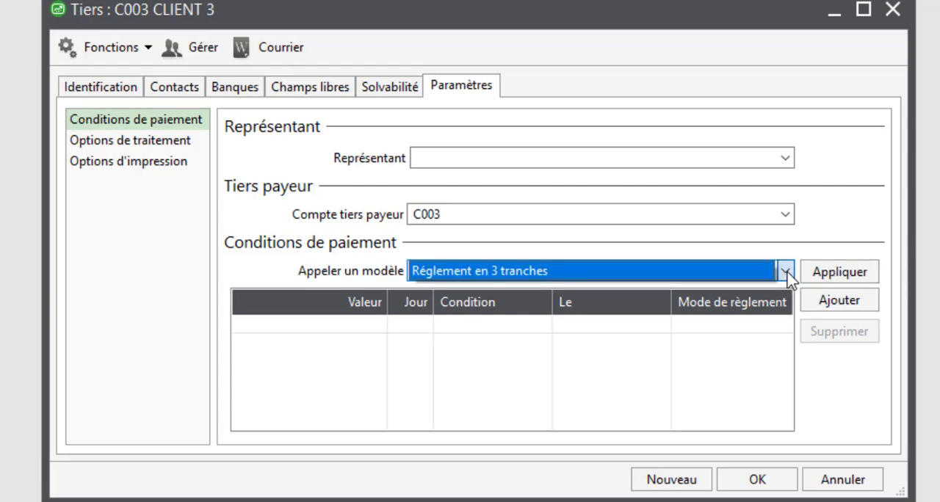
click(641, 273)
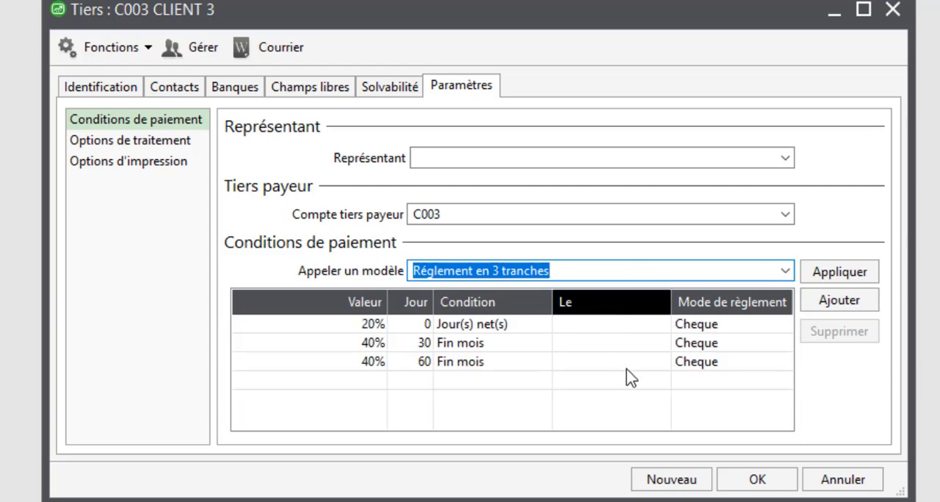
click(752, 481)
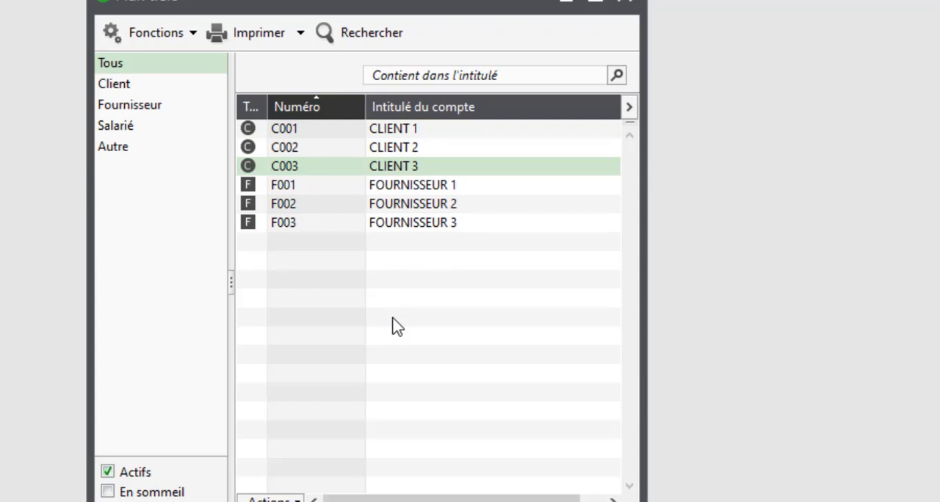
click(633, 5)
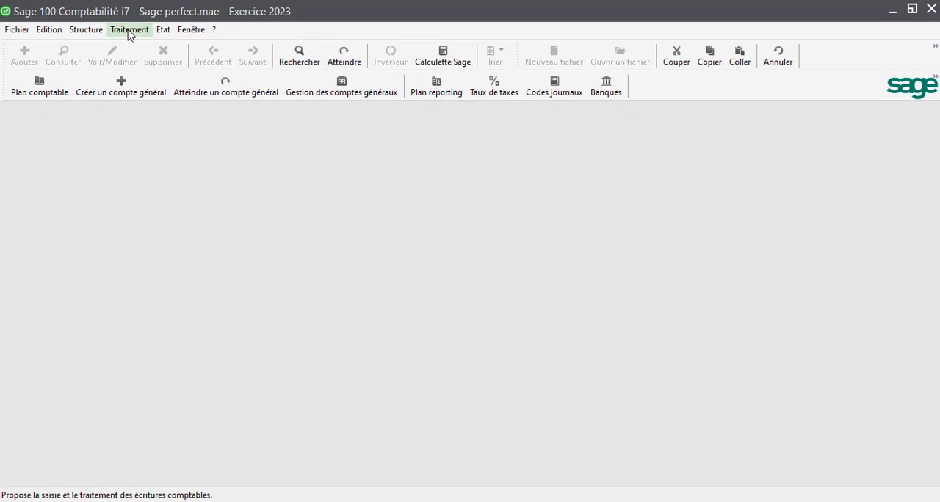
- Open the VENTES journal for oct.23 for entry, accepting the fiscal backup notice, and maximize its window
click(129, 29)
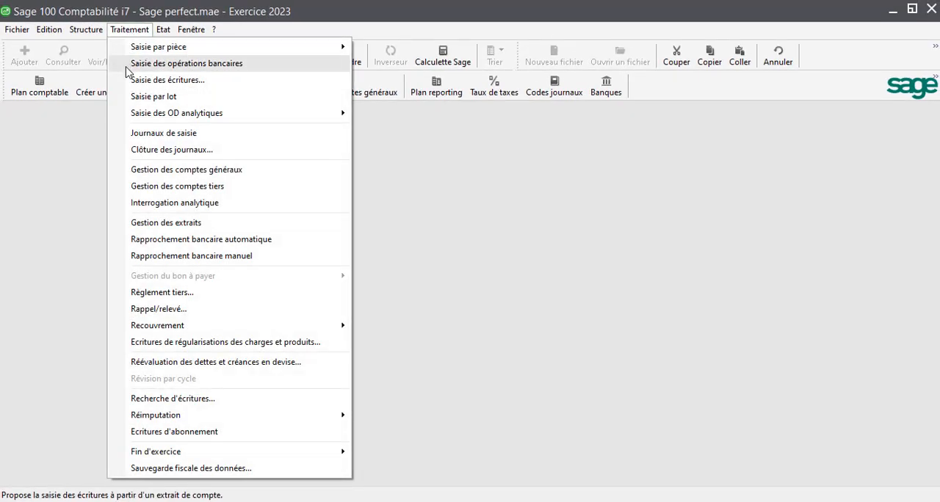
click(142, 137)
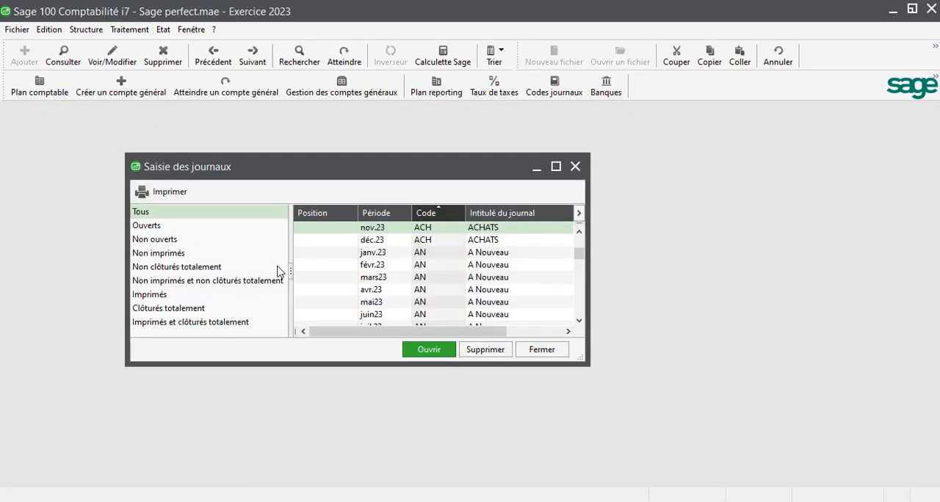
scroll(374, 274, down, 1)
scroll(376, 274, down, 5)
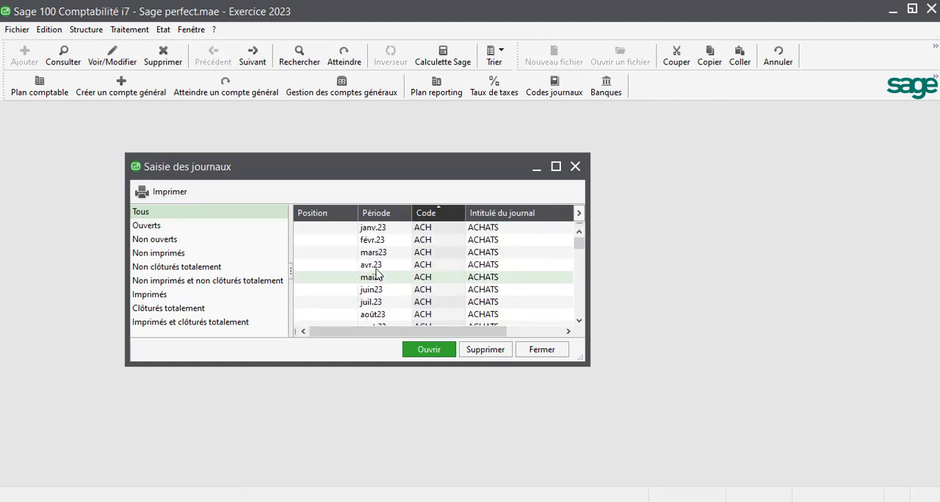
scroll(378, 275, down, 7)
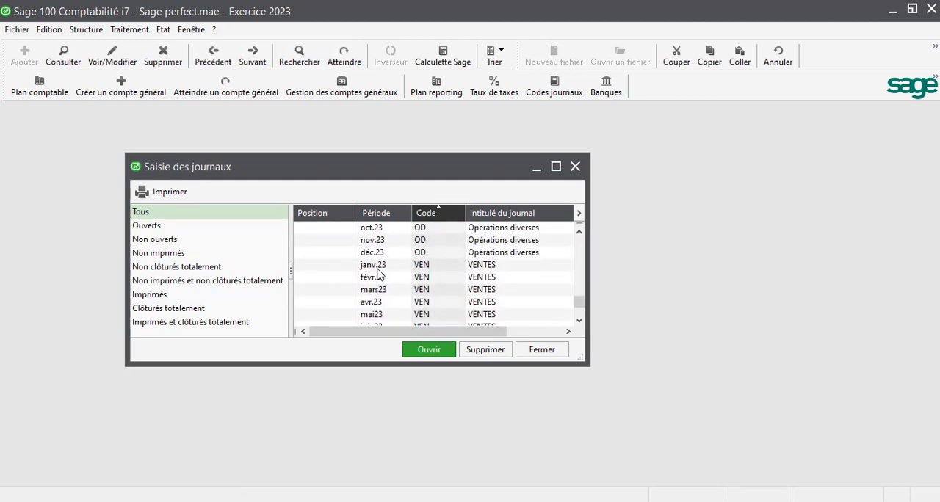
click(390, 316)
click(378, 303)
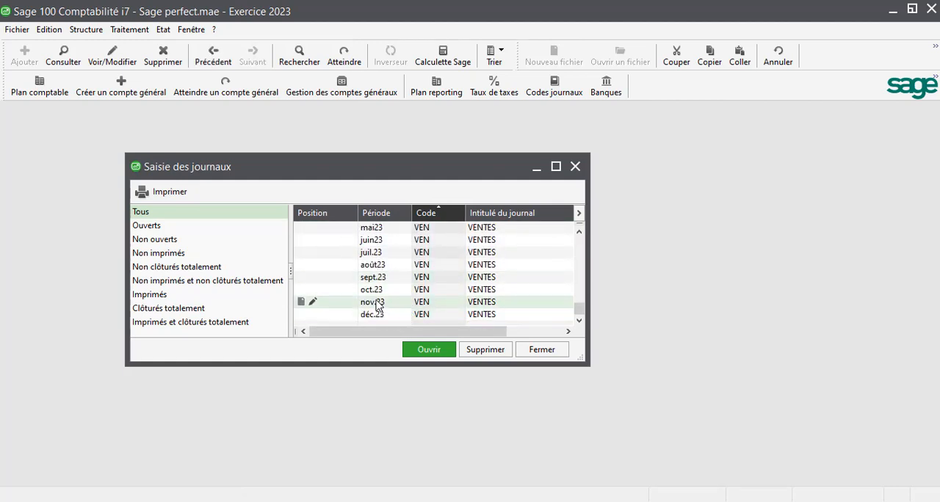
click(374, 291)
double_click(375, 294)
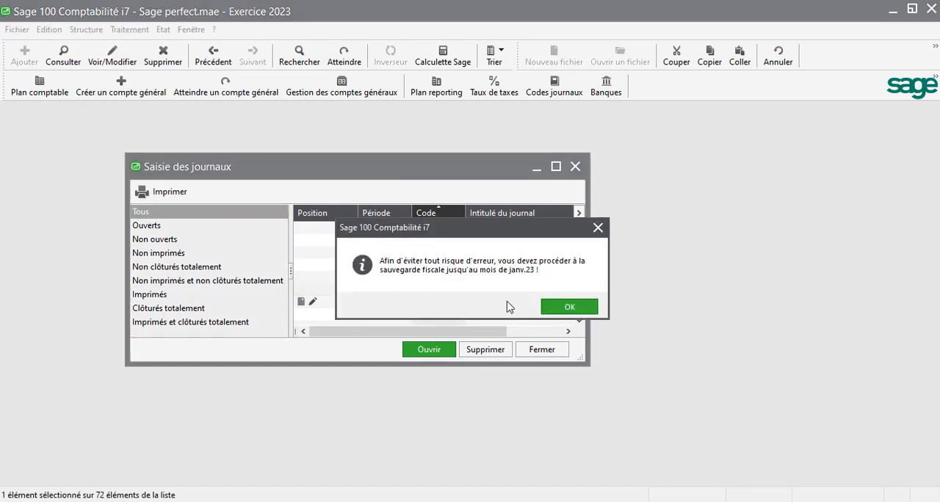
click(549, 308)
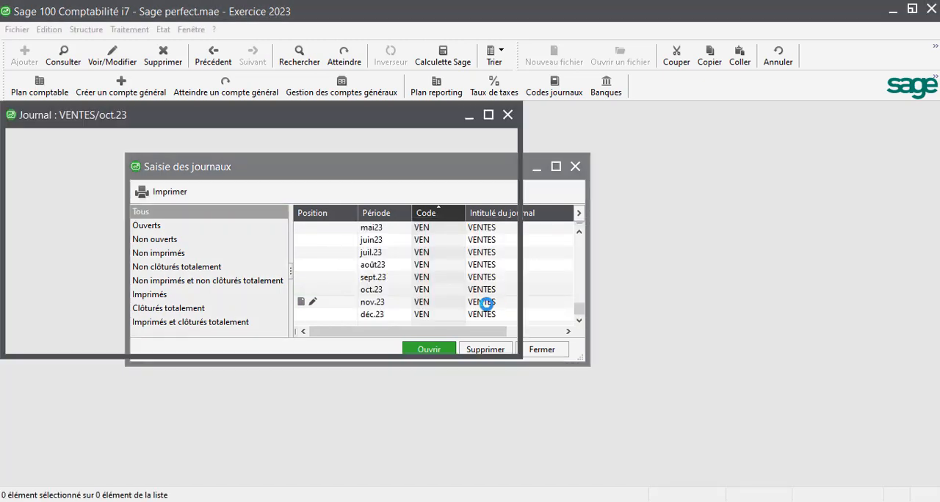
click(488, 114)
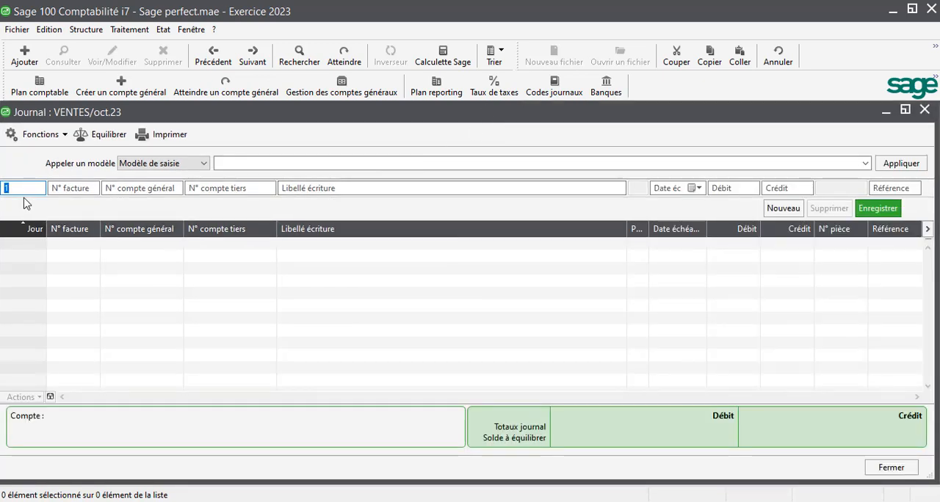
- Record a sales line on day 10 for account 71110000, labelled facture 2132, with a credit of 5 000
key(Tab)
key(Tab)
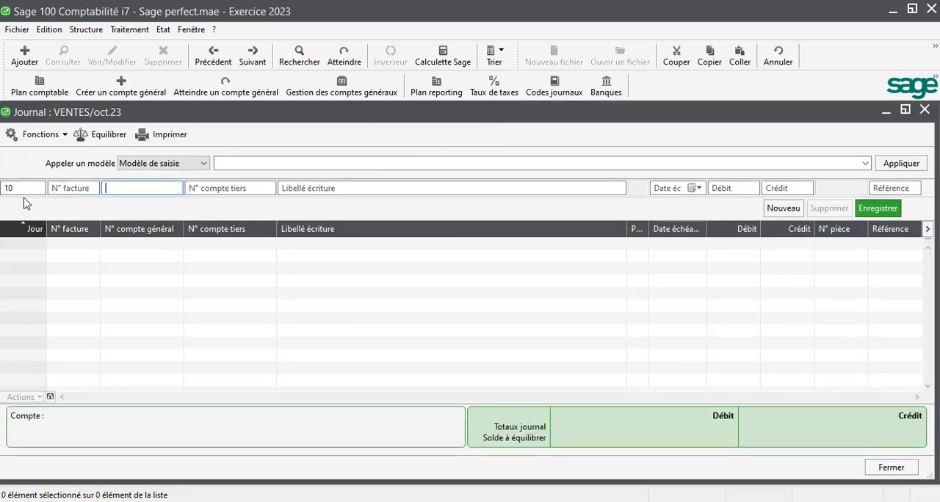
text(711)
key(Tab)
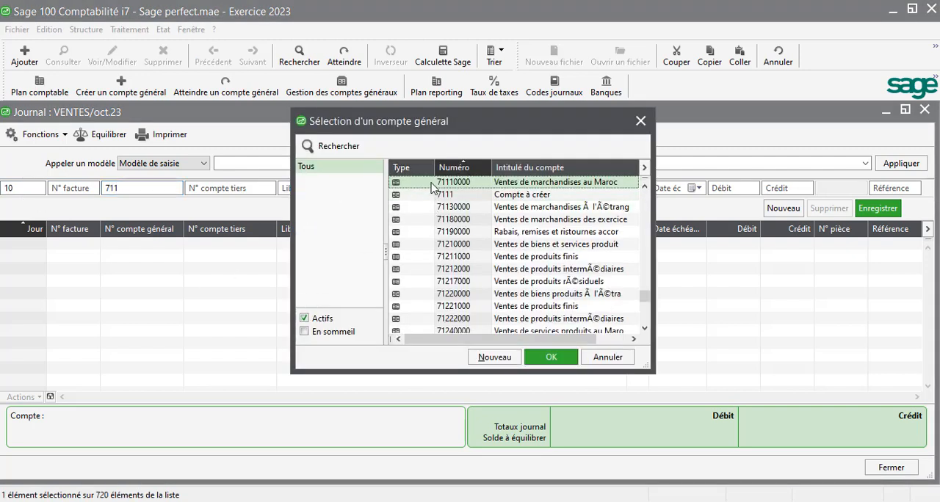
double_click(435, 184)
text(f)
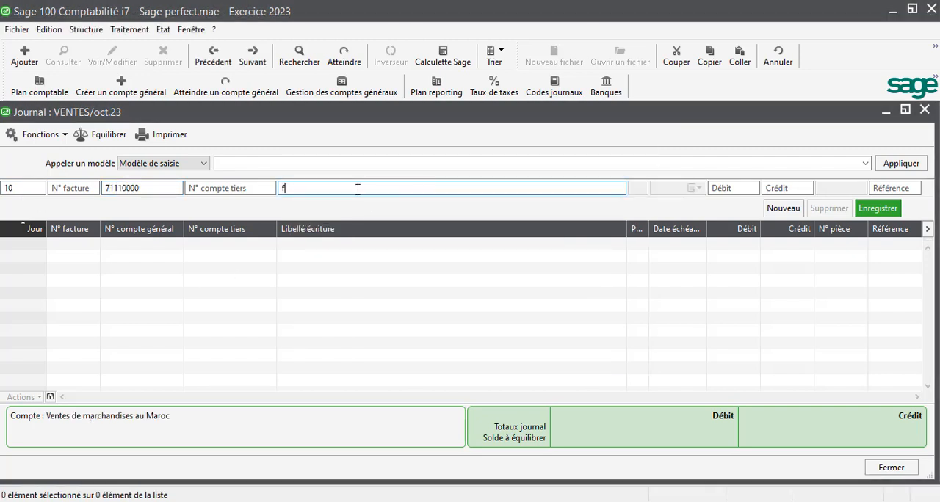
text(acture 2132)
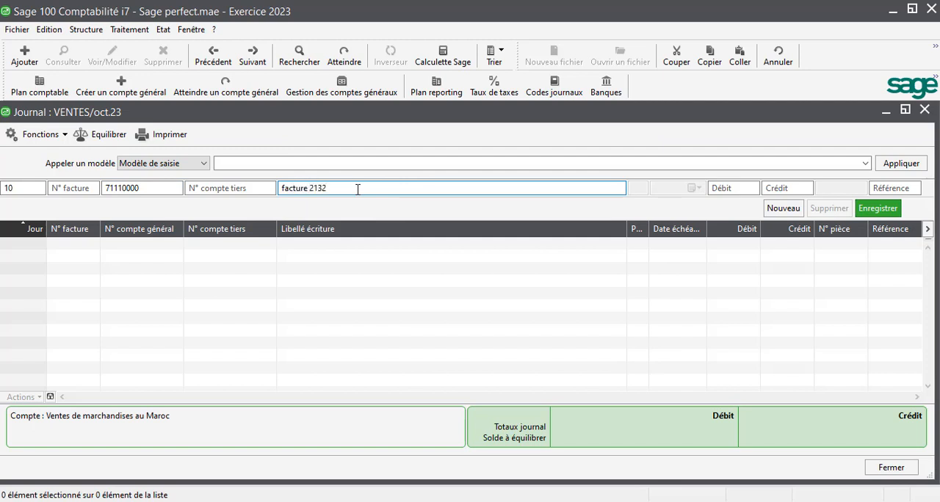
click(798, 186)
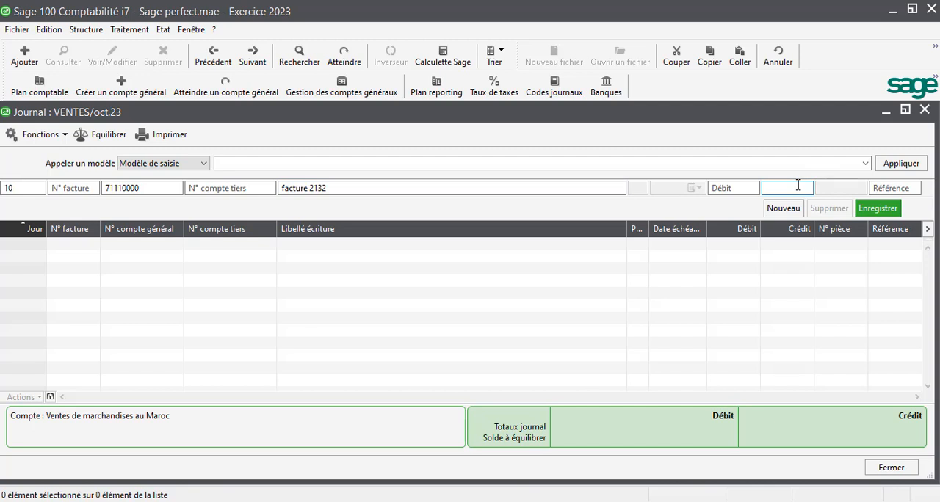
text(5 000)
key(Return)
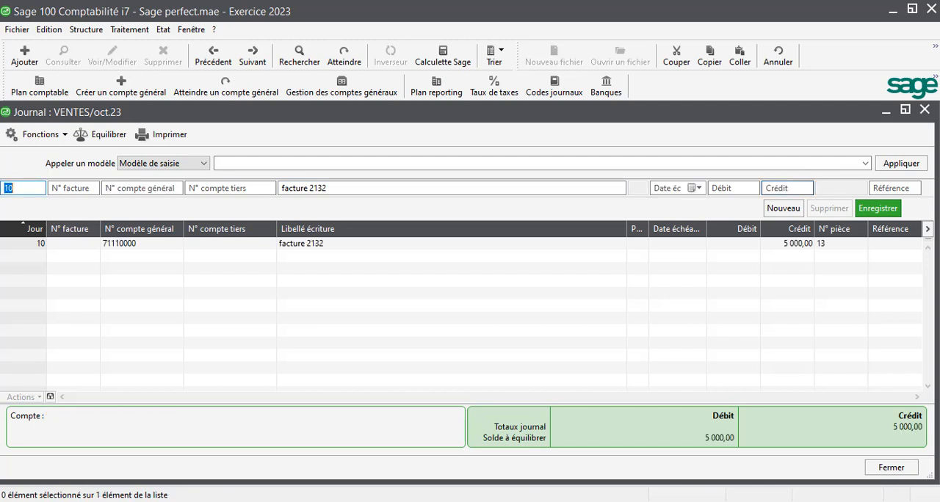
- Record a second day 10 line on account 4455, labelled facture 2132, with a credit of 1 000
key(Tab)
key(Tab)
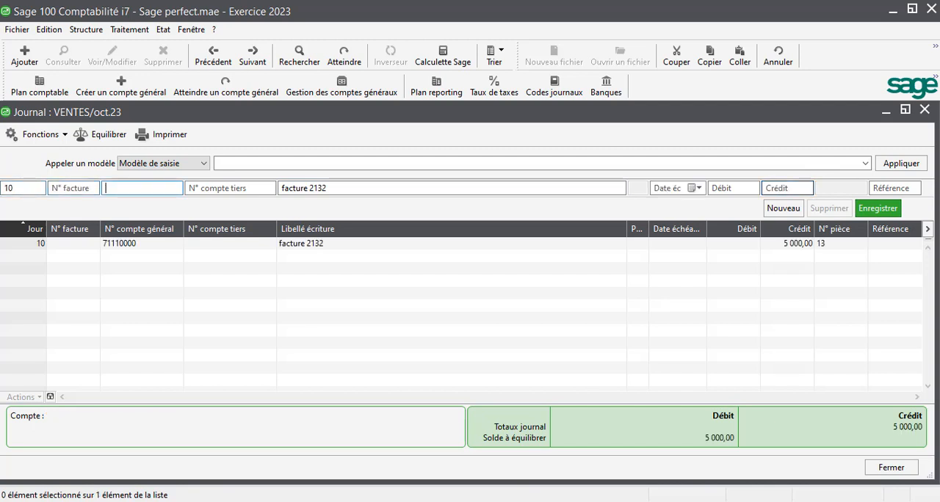
text(4455)
key(Tab)
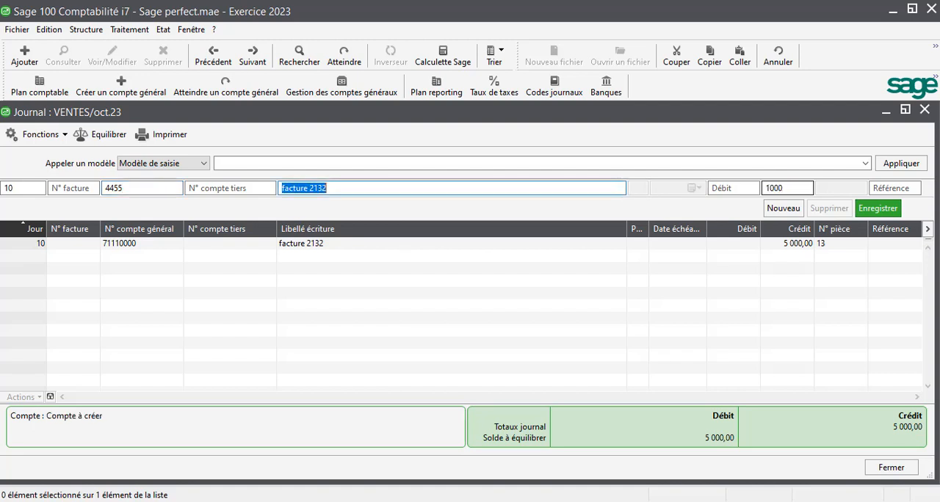
key(Return)
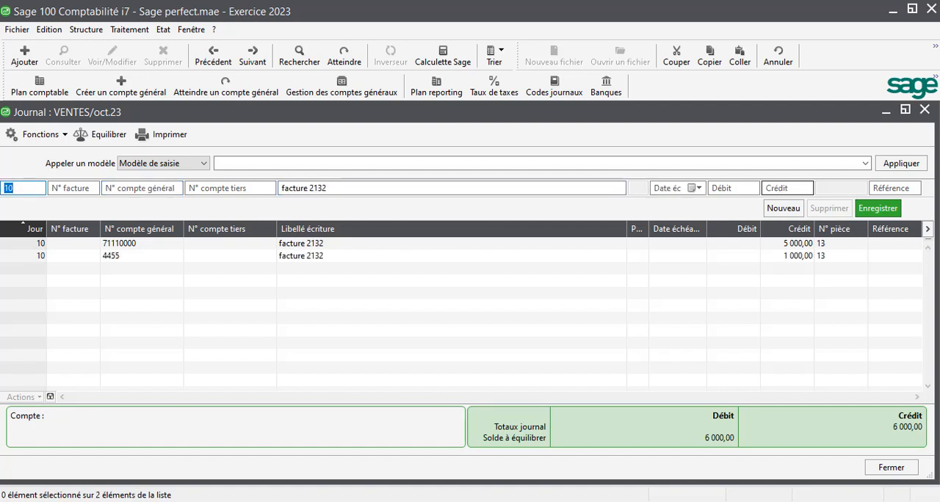
- Record the 6 000 debit on account 3421 for CLIENT 2, labelled facture 2132, accept its three-instalment schedule, and close the sales journal
key(Tab)
key(Tab)
text(34)
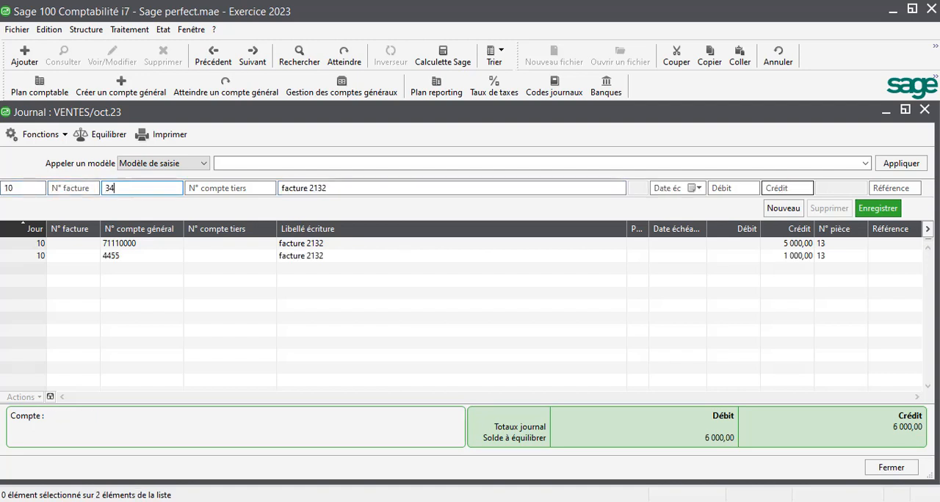
text(21)
key(Tab)
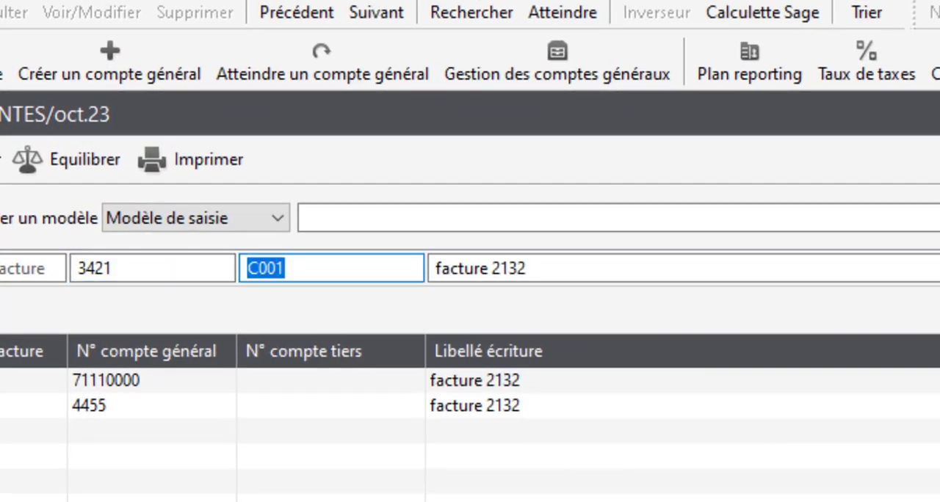
click(312, 268)
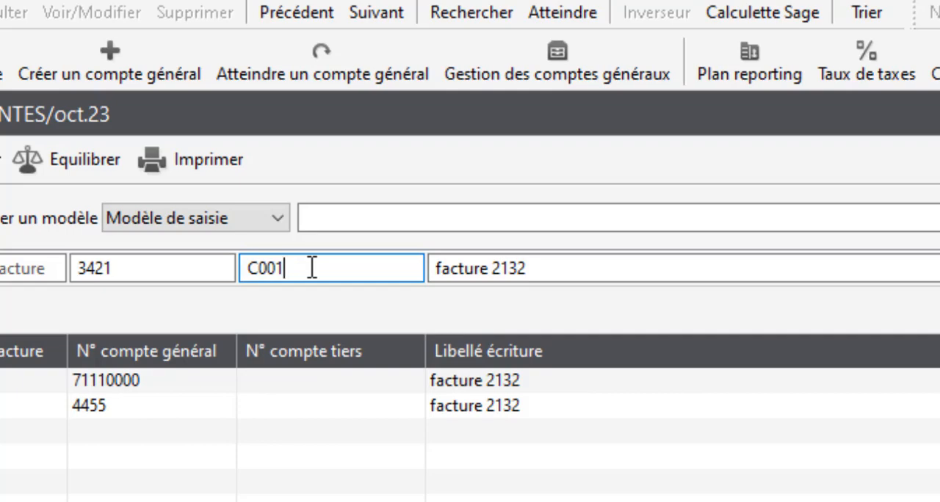
key(BackSpace)
text(2)
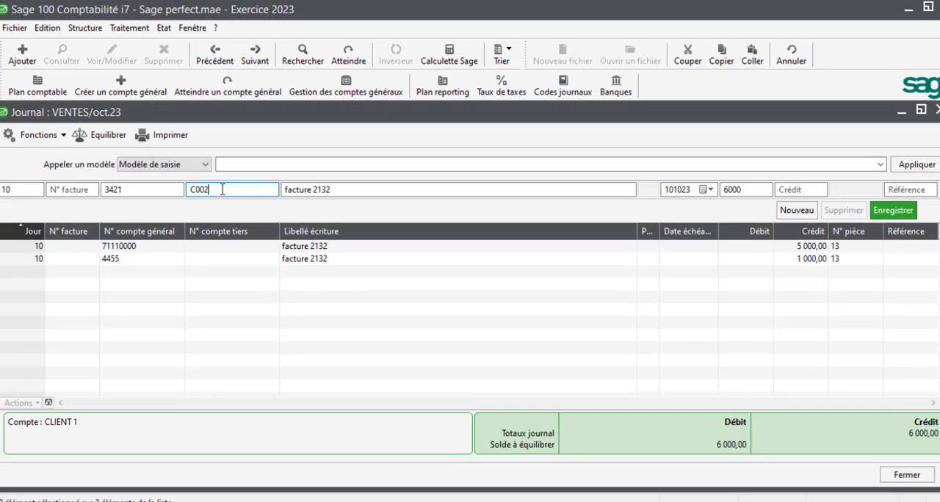
key(Tab)
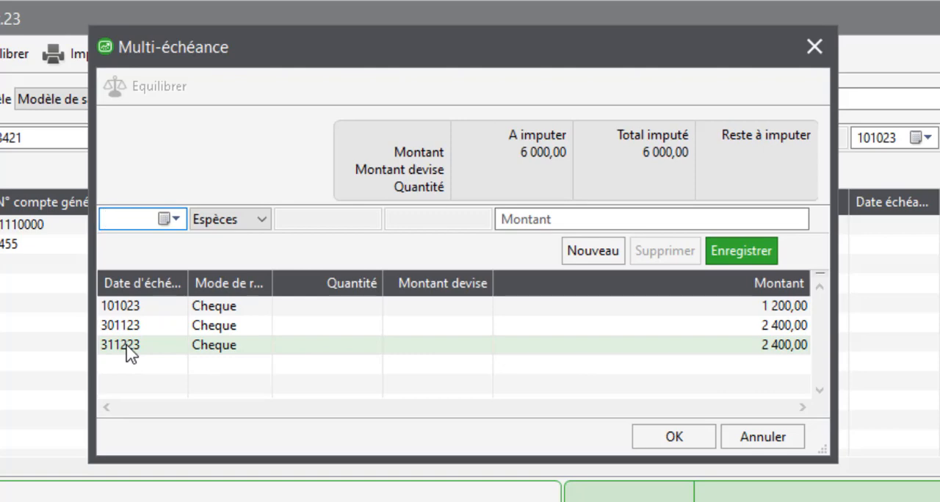
click(674, 436)
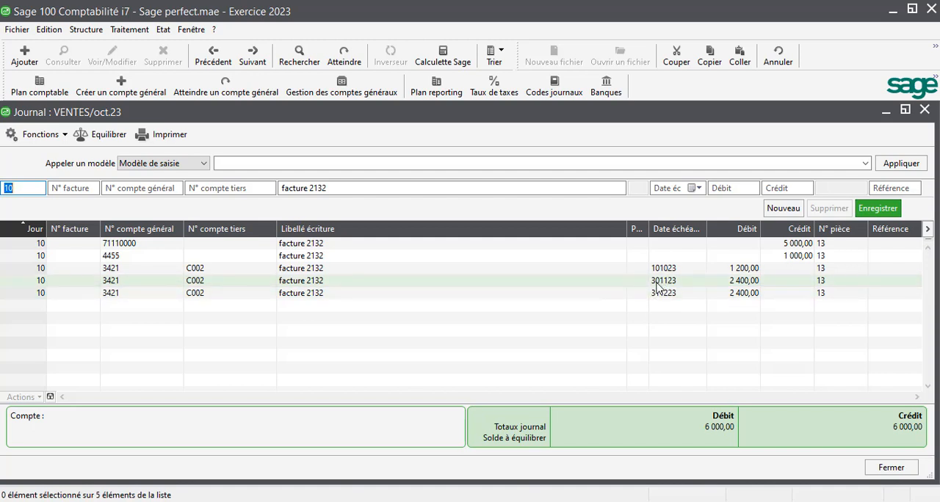
click(925, 109)
click(517, 115)
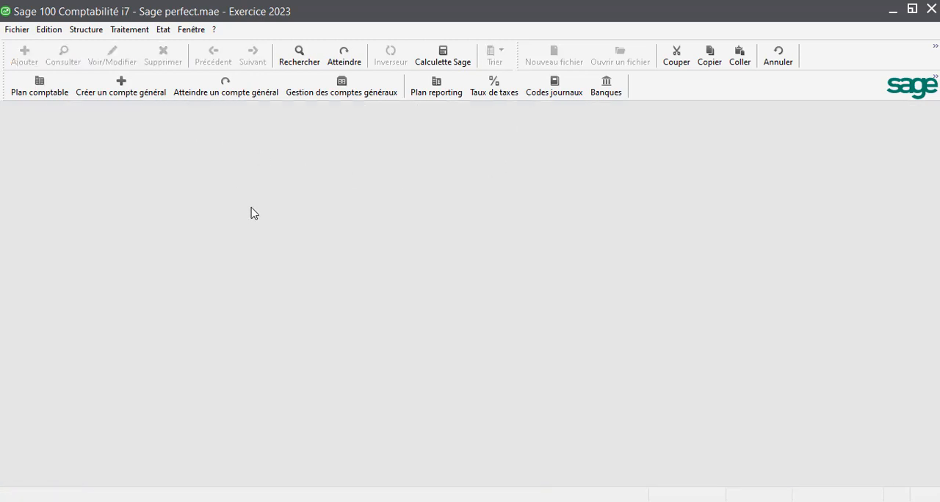
- Display the payment reminders for CLIENT 2 only, using the Rappel option and entry dates 010123 to 311223, in a maximized window
click(125, 33)
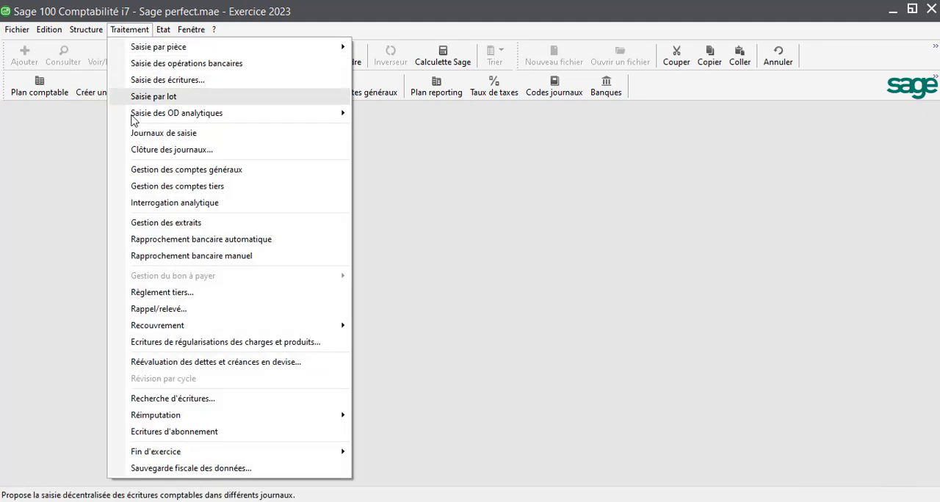
click(168, 315)
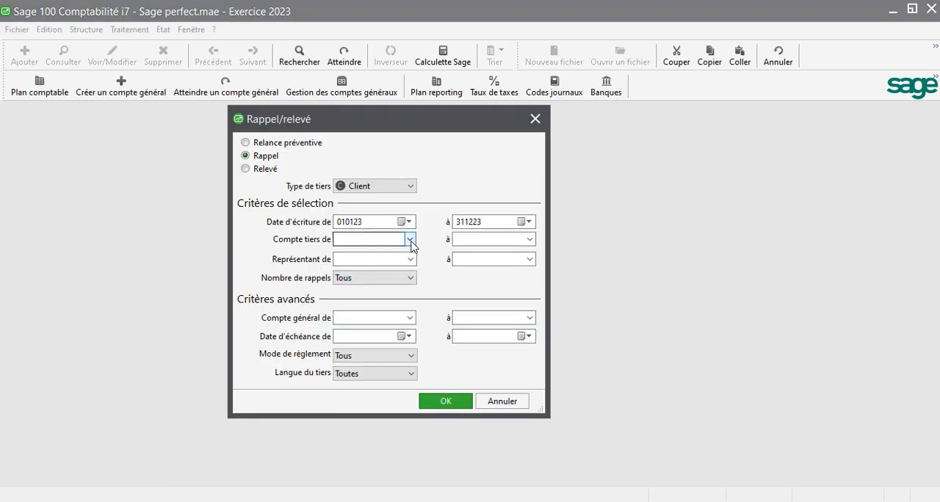
click(410, 239)
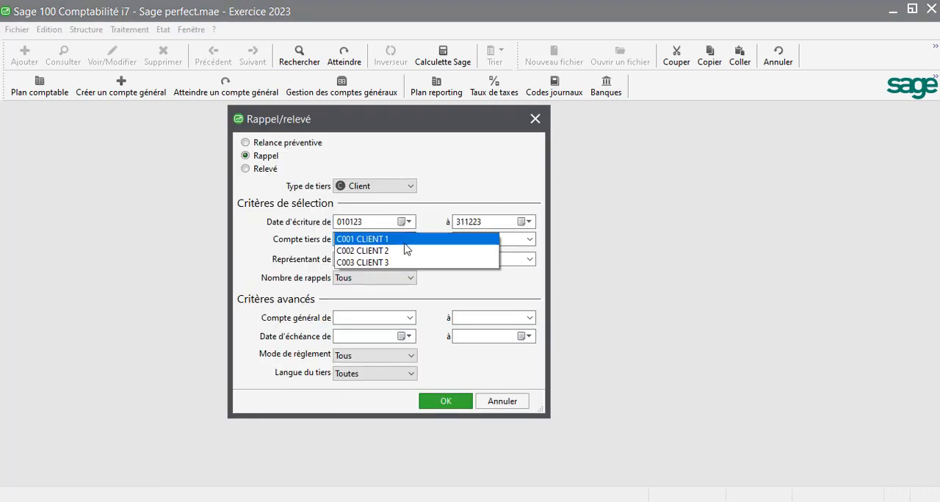
click(421, 252)
click(529, 240)
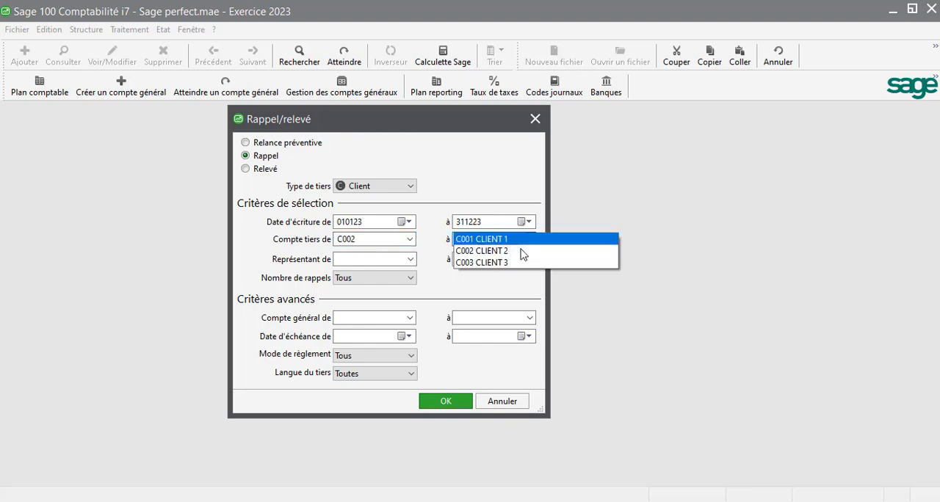
click(514, 251)
click(446, 401)
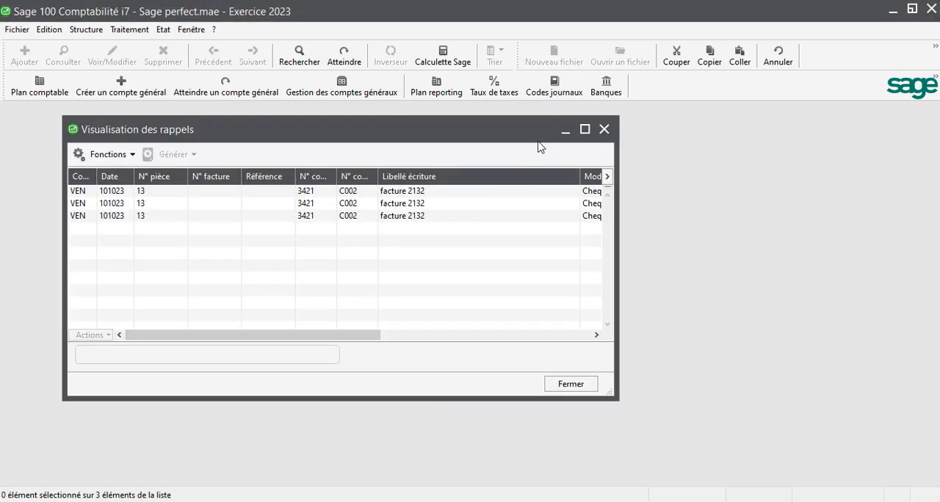
click(584, 129)
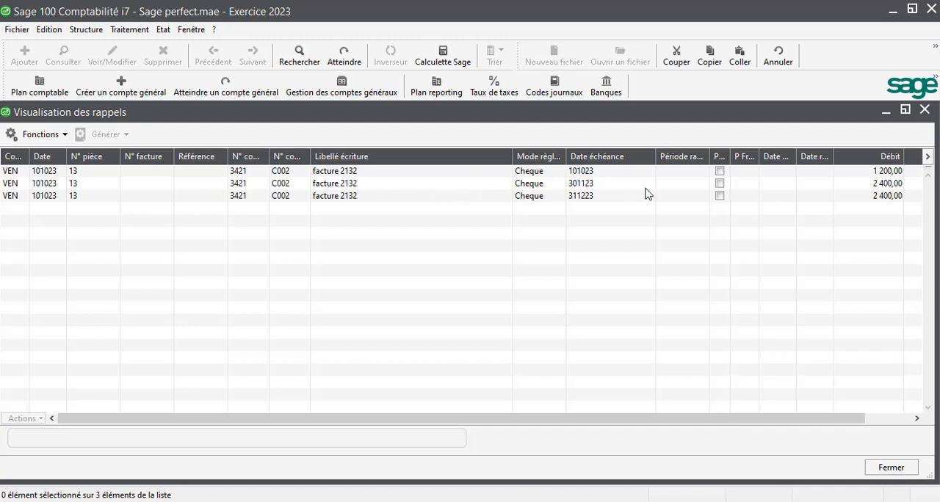
- Try to print a reminder for the instalment due 301123 with the Relance préventive.bma template, and close the reminders window
click(720, 184)
click(113, 136)
click(110, 154)
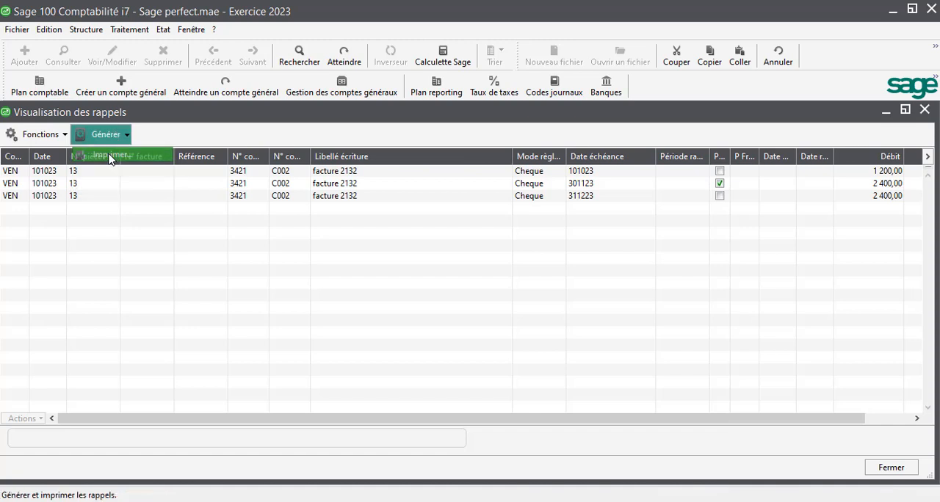
click(504, 331)
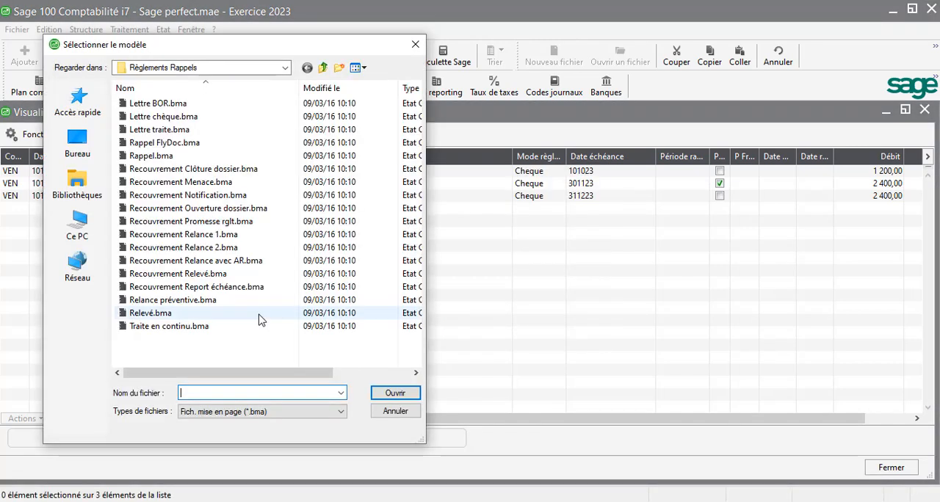
double_click(150, 301)
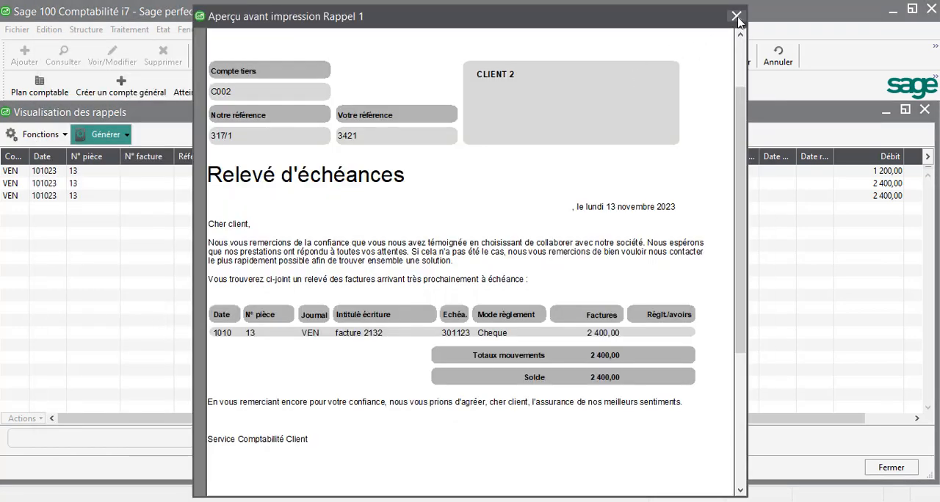
click(736, 16)
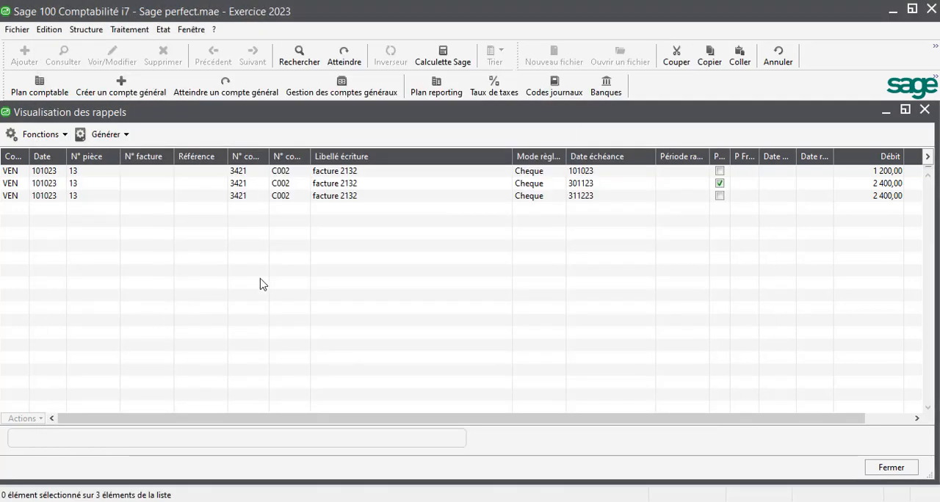
click(924, 110)
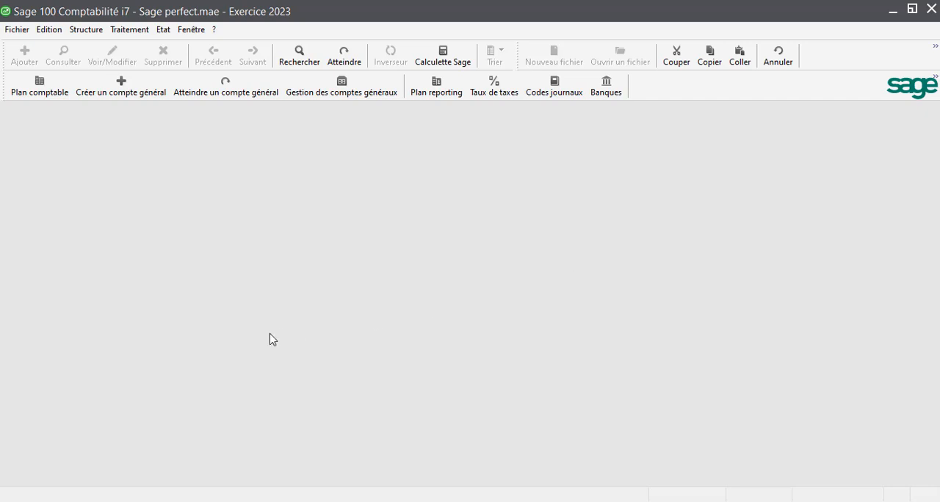